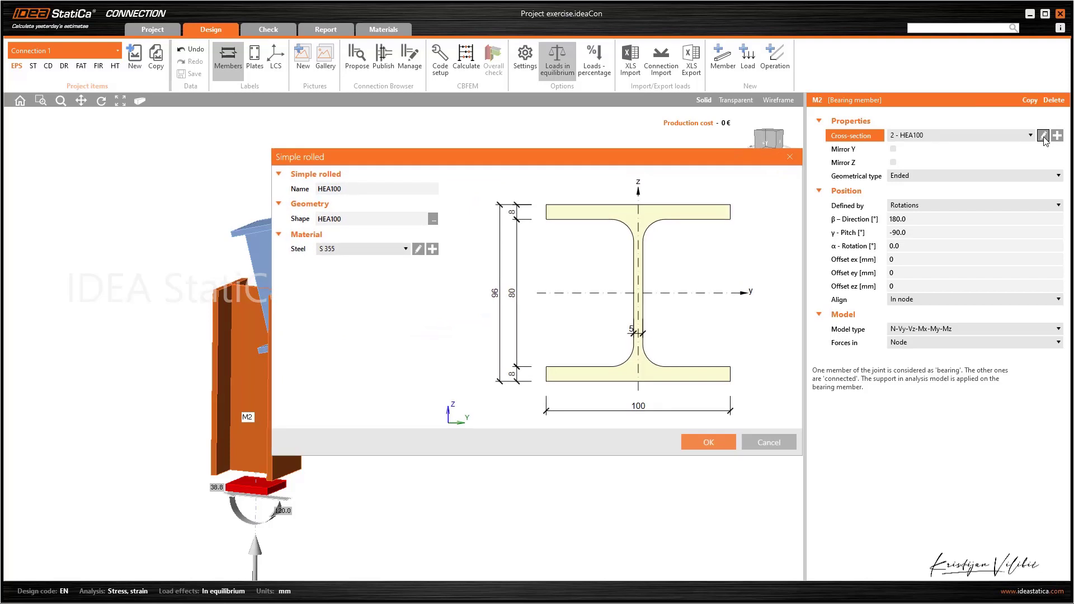
Change the cross-section of bearing member M2 to HEA160
click(435, 221)
click(548, 242)
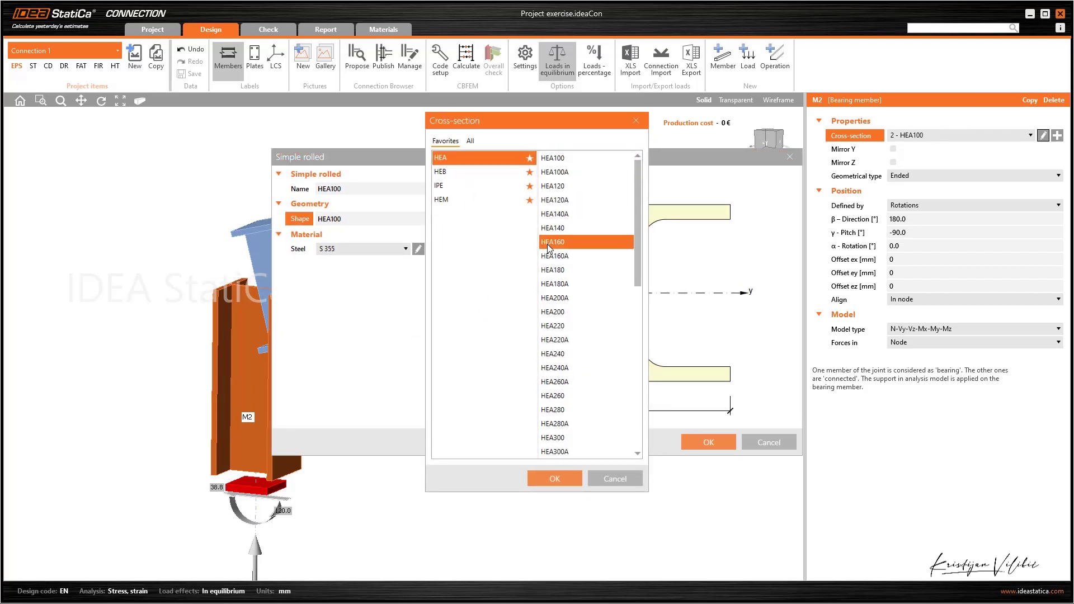
click(548, 477)
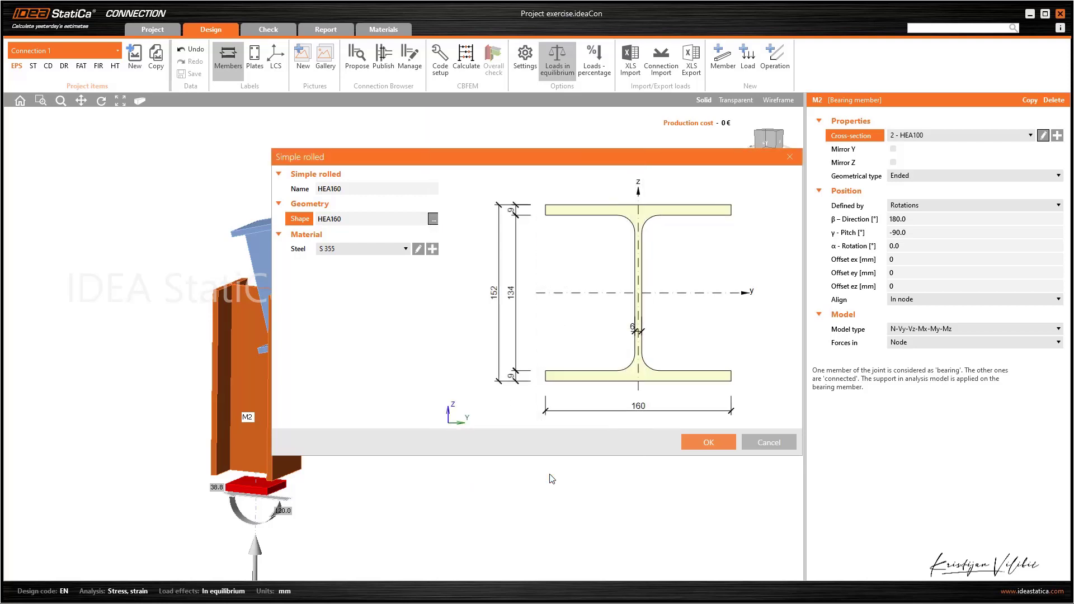
click(702, 442)
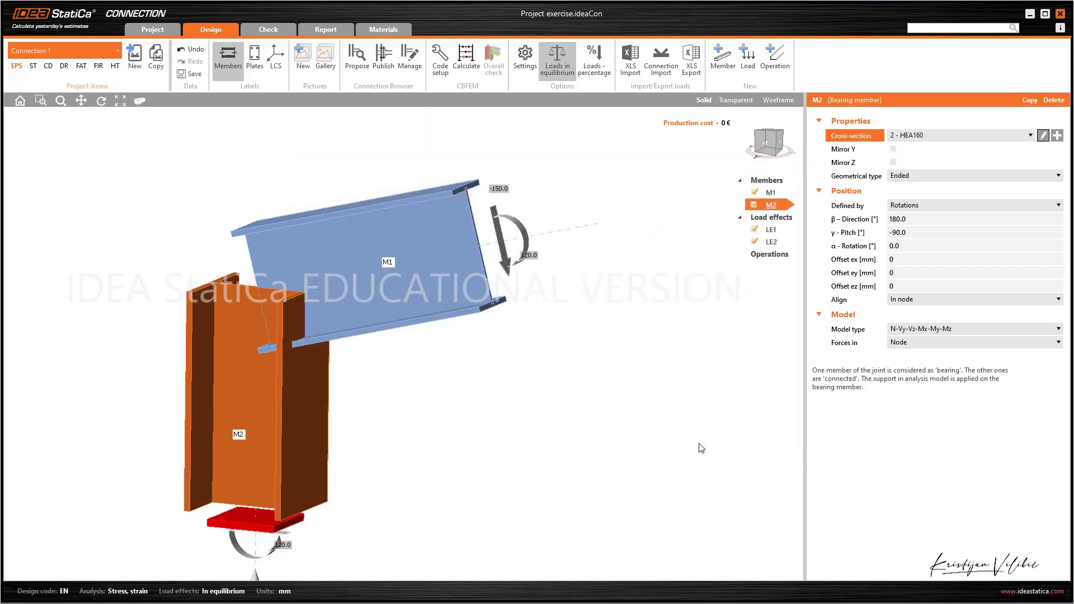
Add a Cut operation that trims member M2 by member M1
click(778, 69)
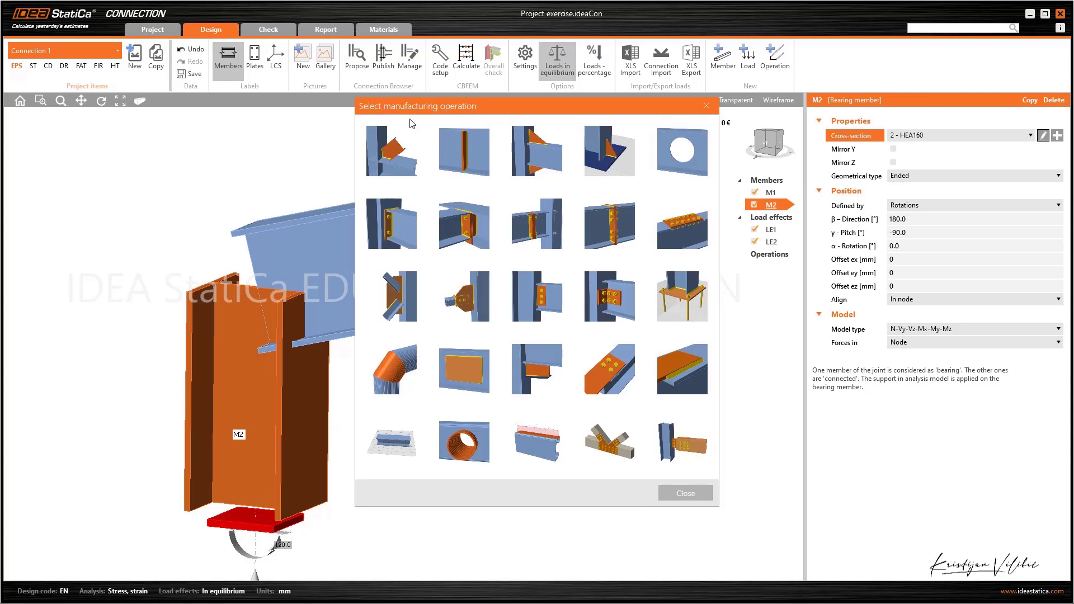
click(396, 147)
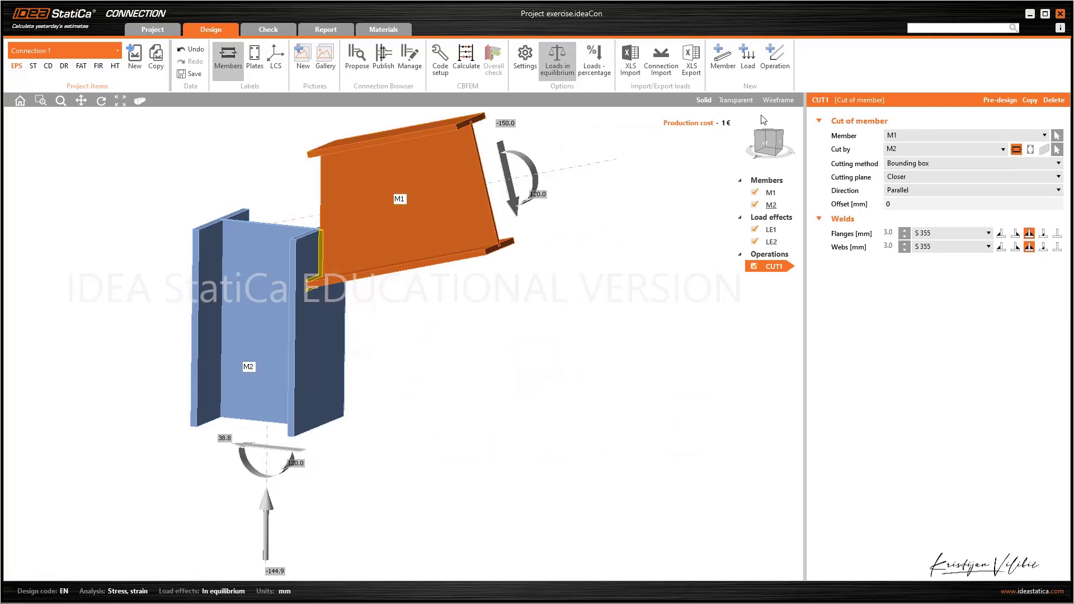
click(929, 134)
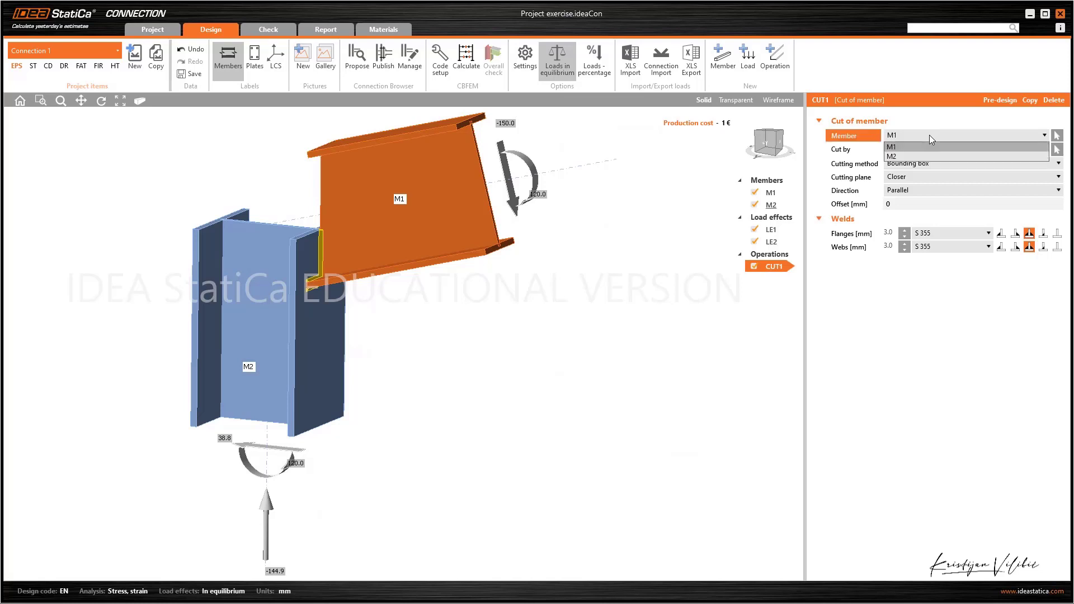
click(923, 156)
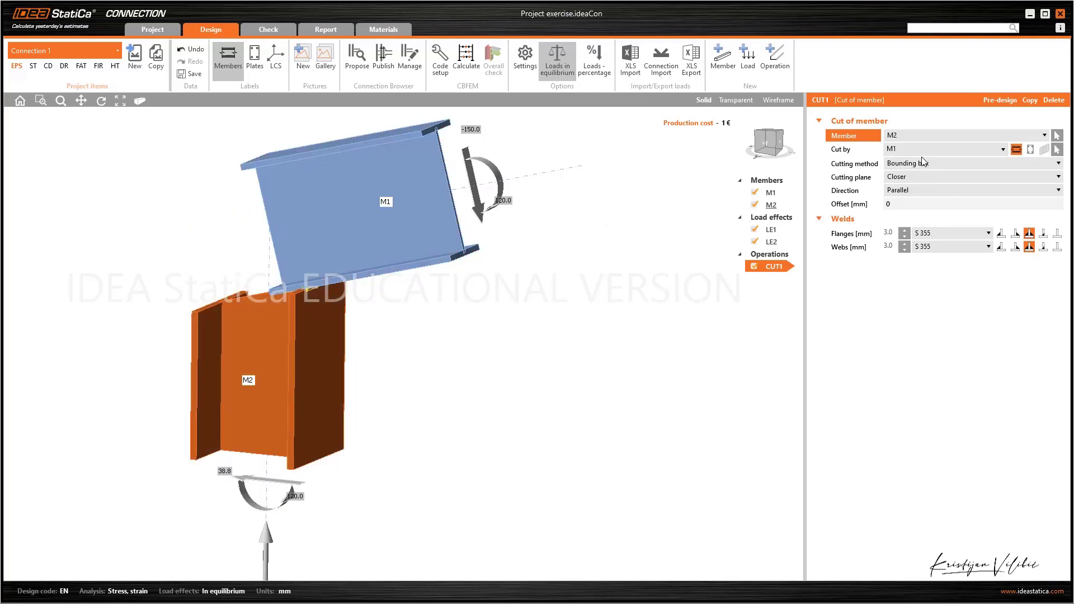
click(921, 150)
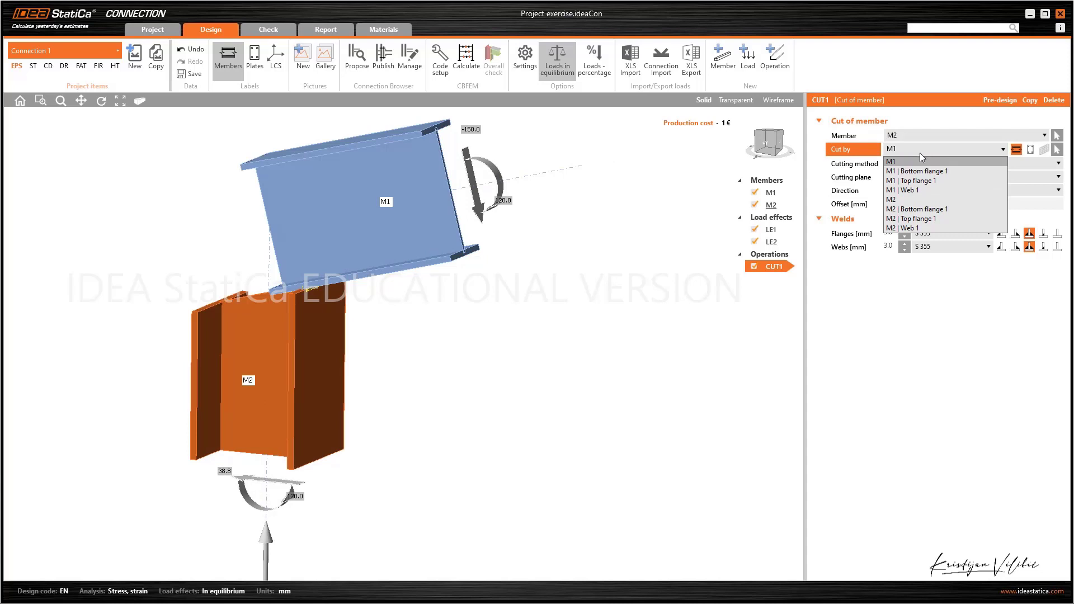
click(916, 161)
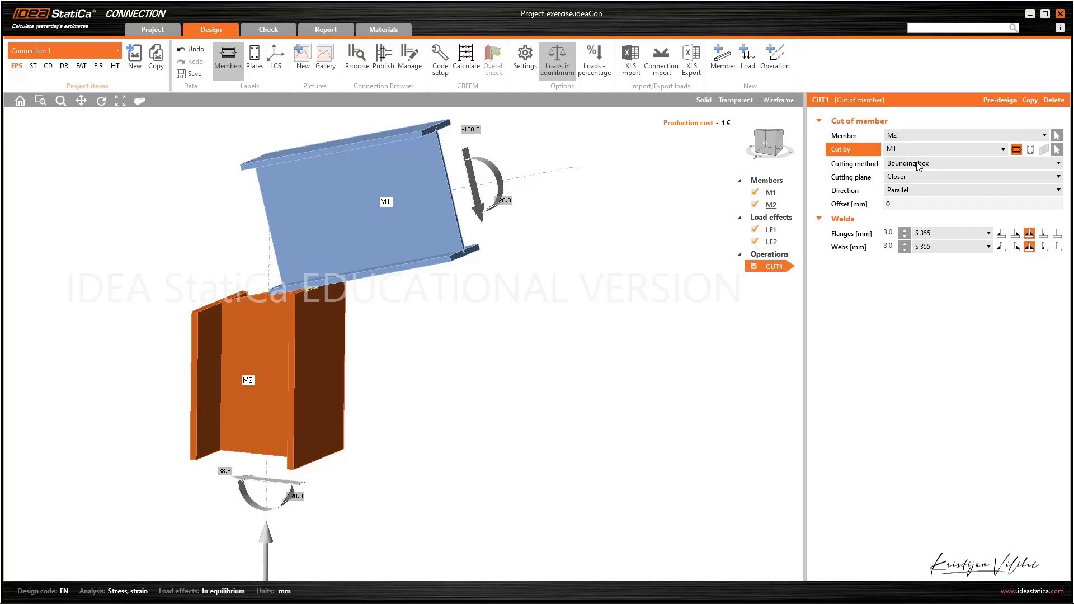
Try the Surface cutting method on the cut and return it to Bounding box
click(918, 163)
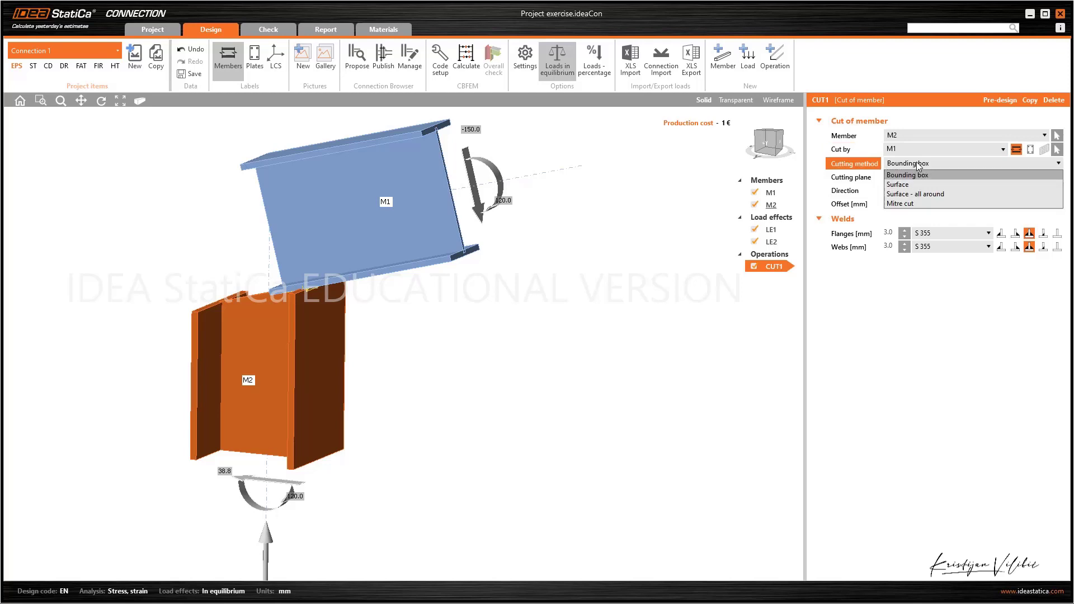
click(906, 184)
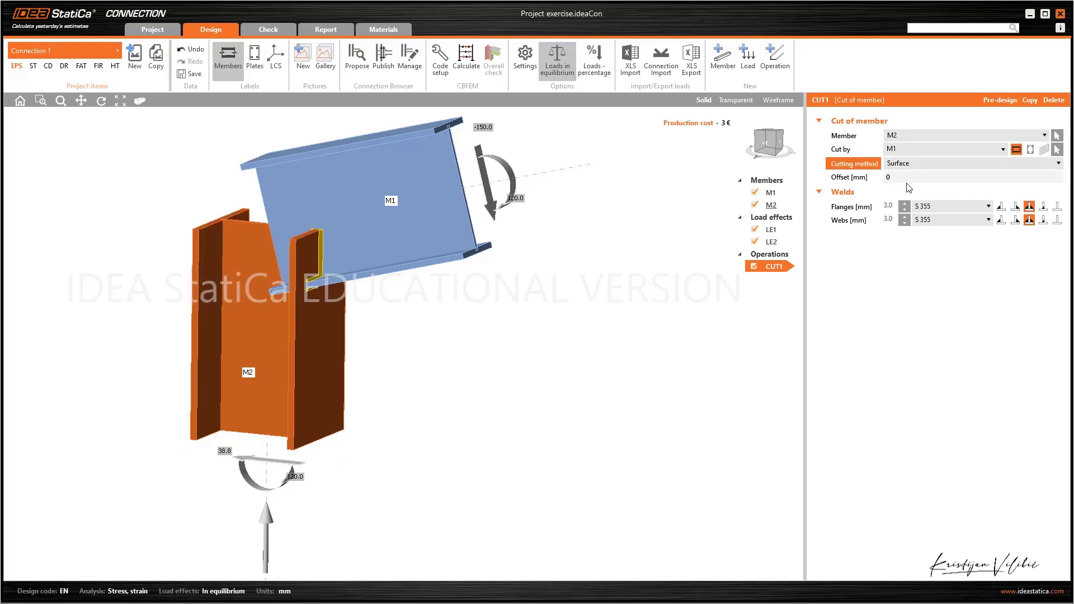
click(911, 166)
click(910, 175)
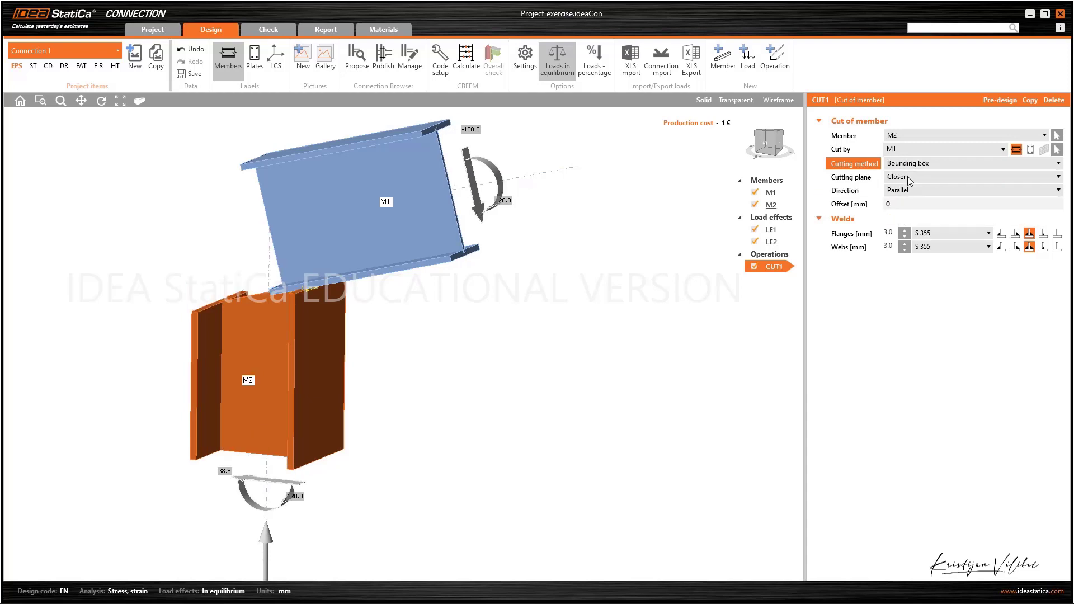
Set the cut's cutting plane to Farther, trying the Perpendicular direction before returning it to Parallel
click(908, 178)
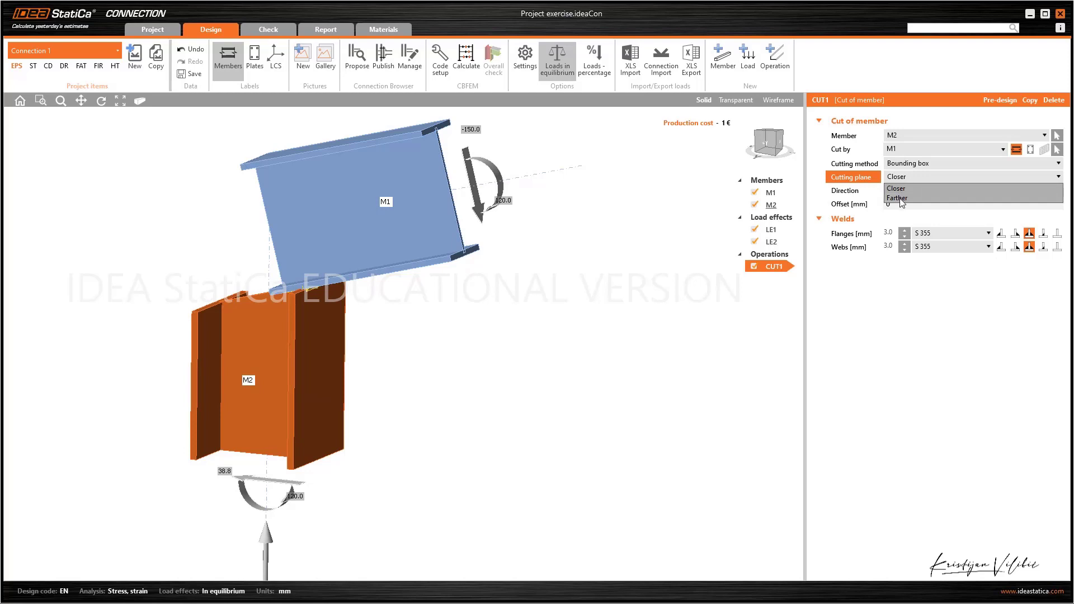
click(898, 198)
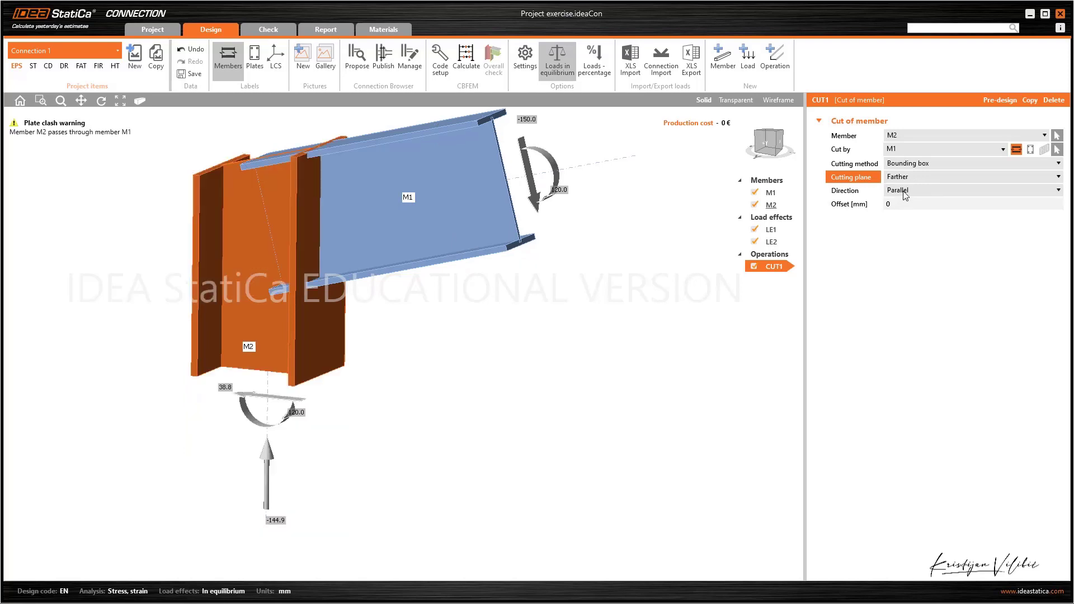
click(905, 191)
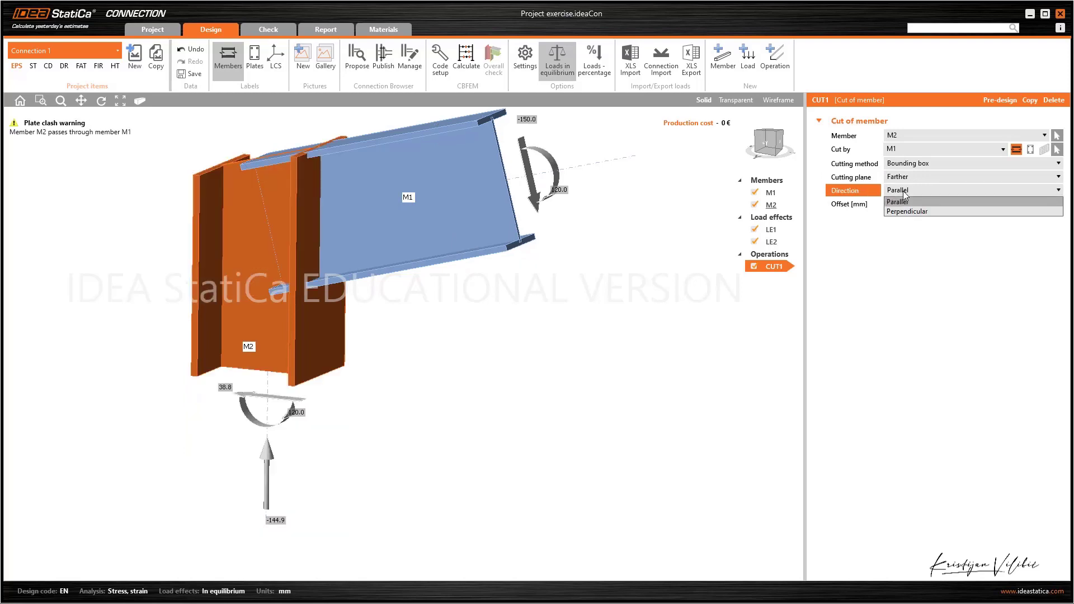
click(902, 212)
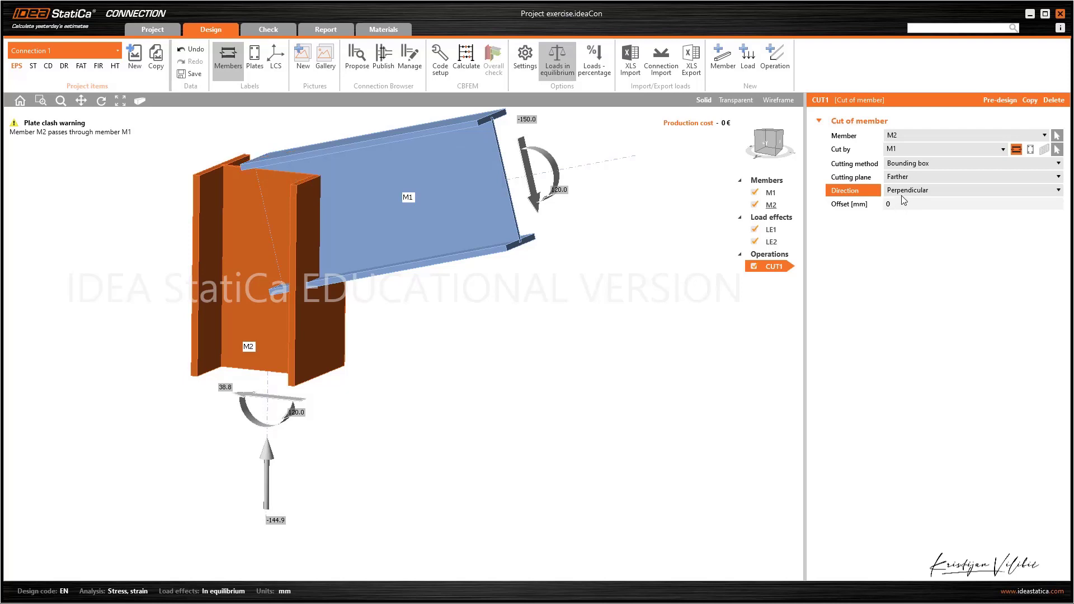
click(904, 192)
click(905, 203)
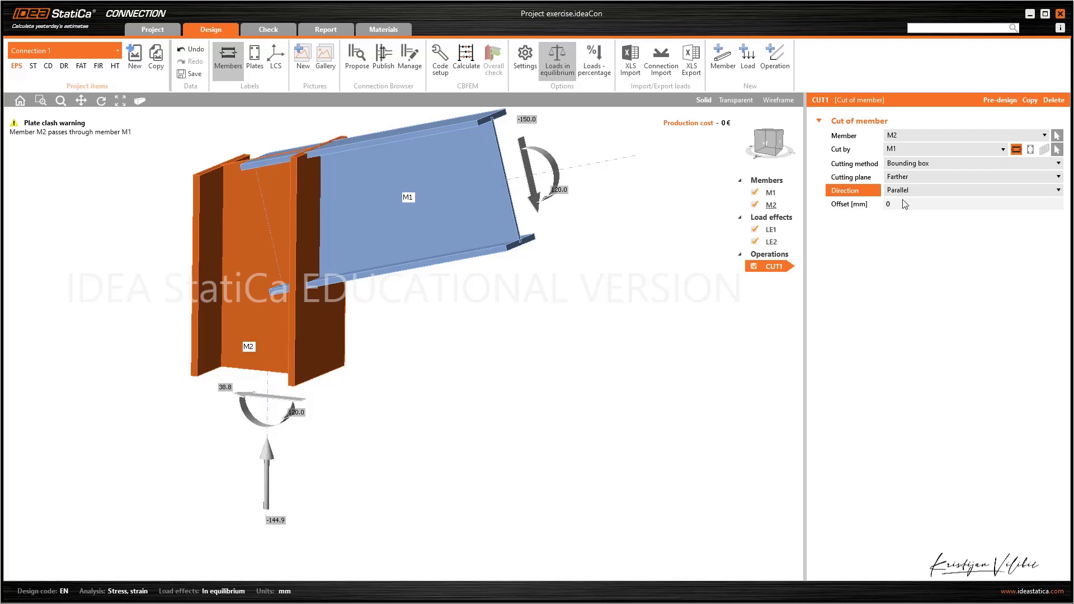
Set the offset of the M2 cut to 35 mm
click(900, 205)
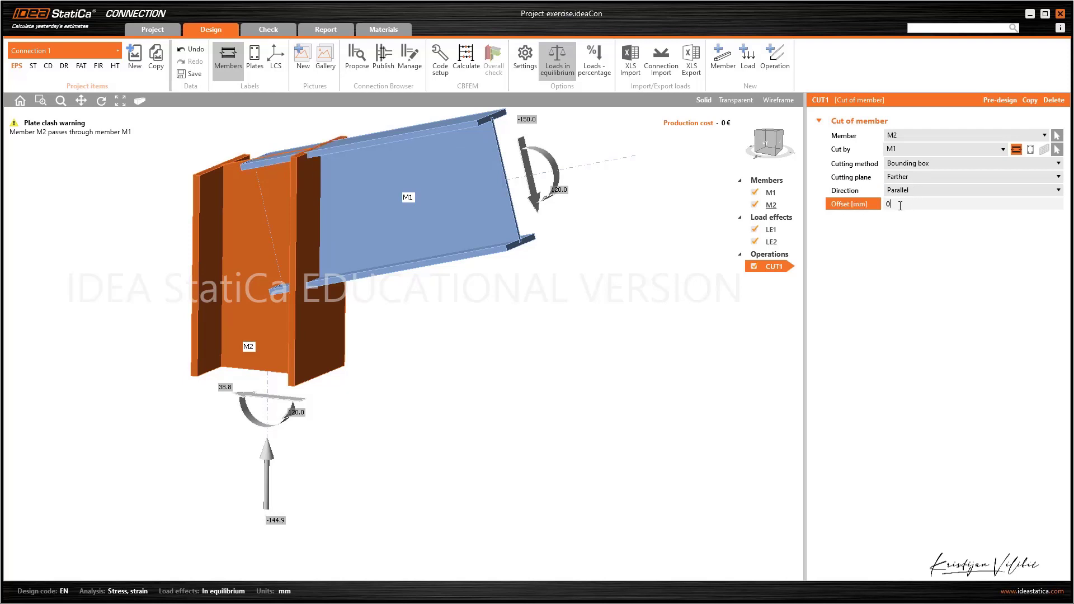
key(BackSpace)
text(35)
key(Tab)
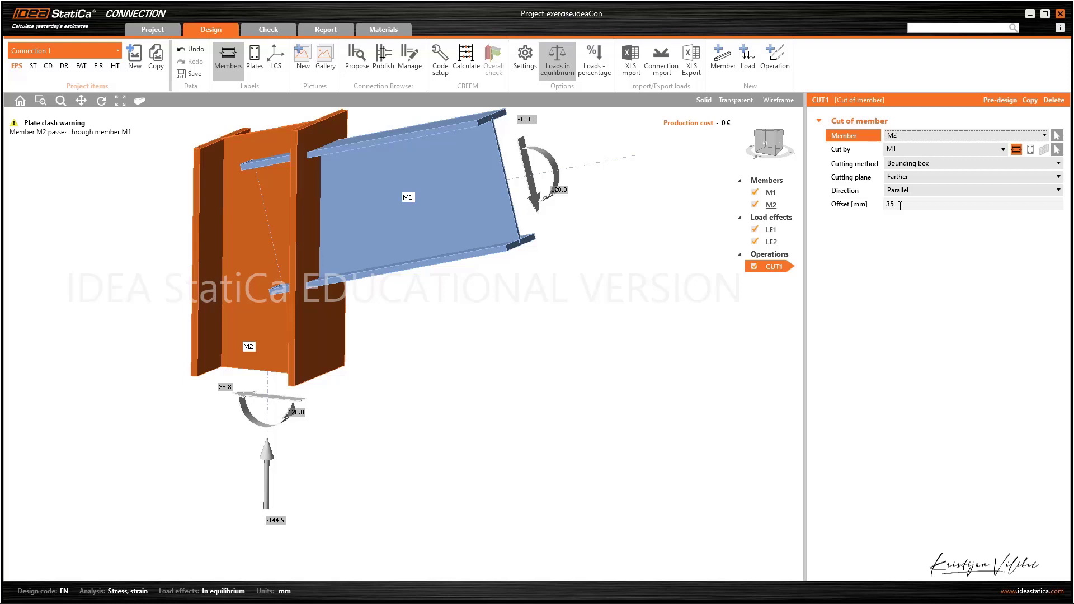
Add an "End plate - beam to column or beam" operation with M12 4.6 bolts
right_click(781, 255)
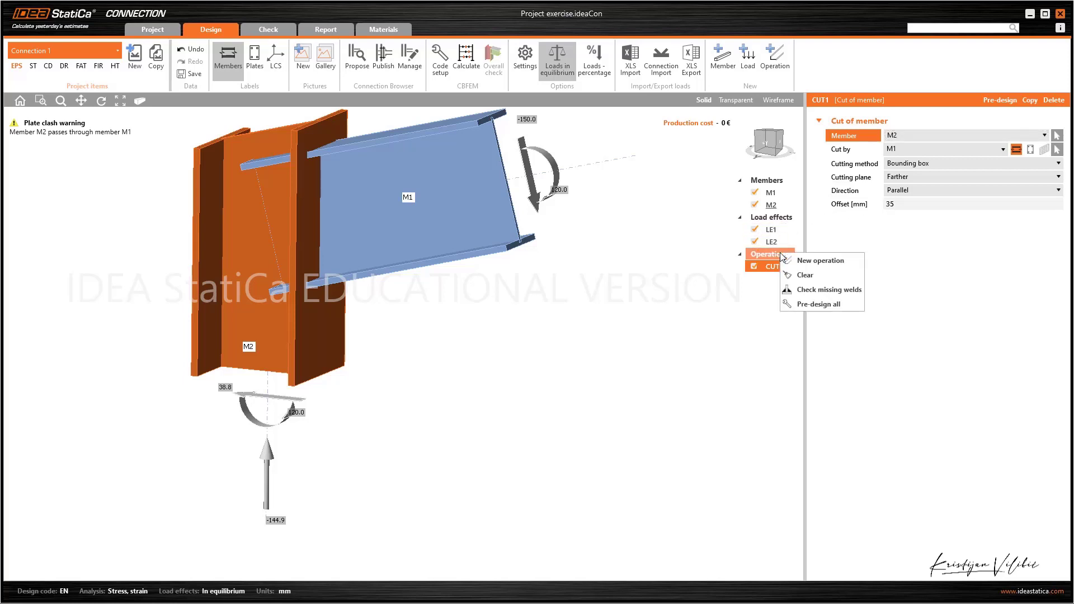
click(811, 261)
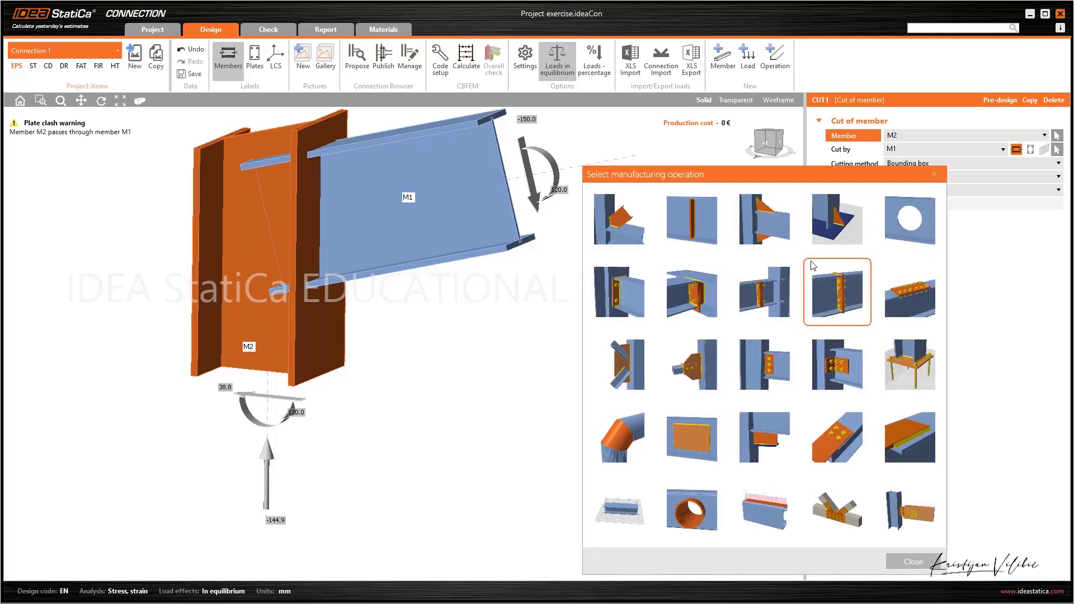
click(632, 293)
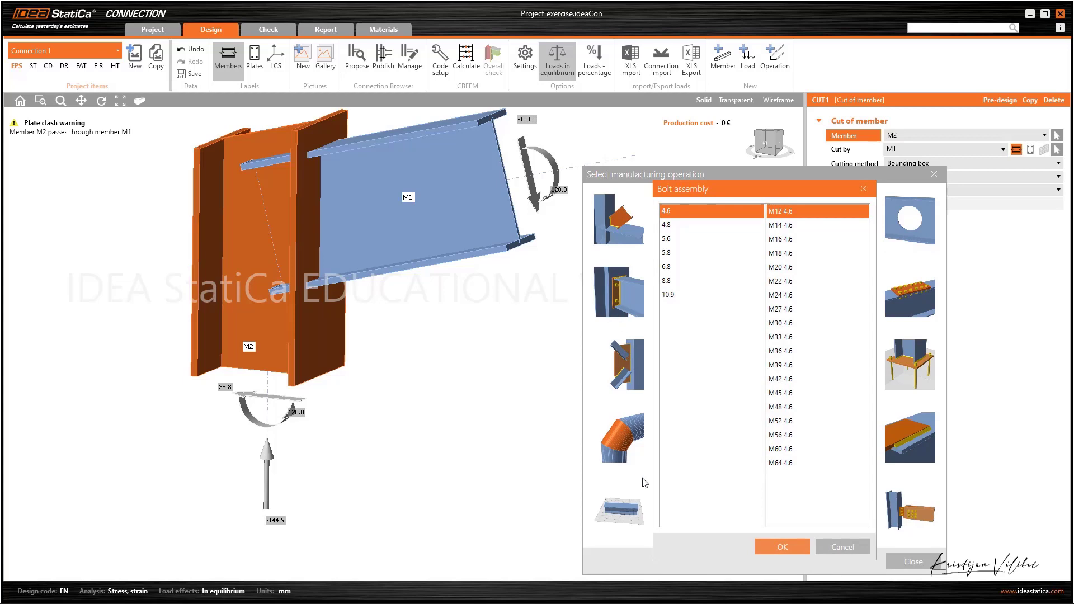
click(777, 548)
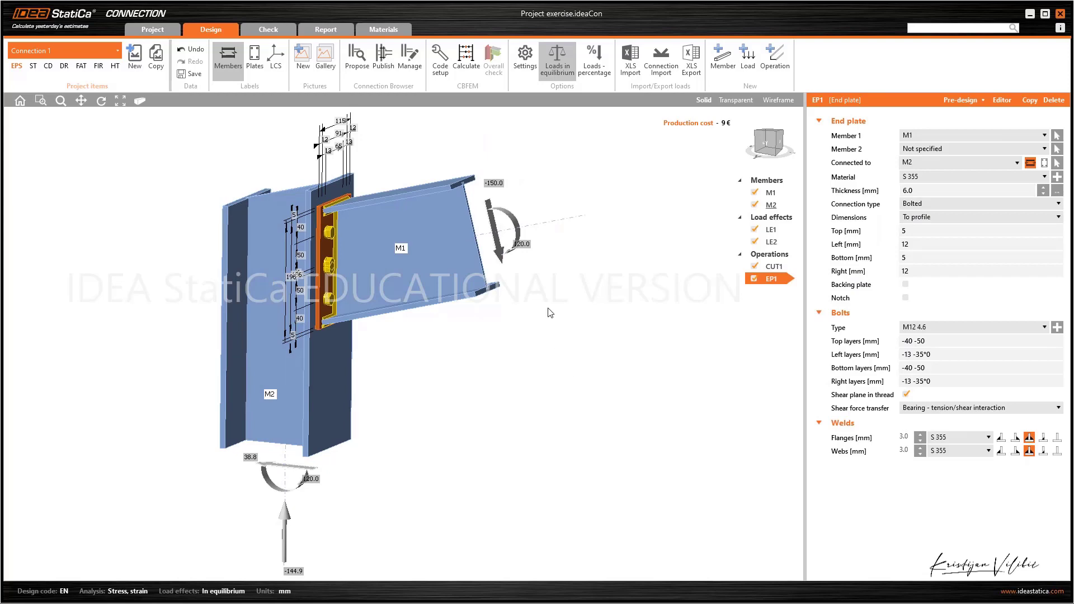
Set the end plate's thickness to 10 mm, keeping the S 355 material
right_drag(550, 313, 526, 313)
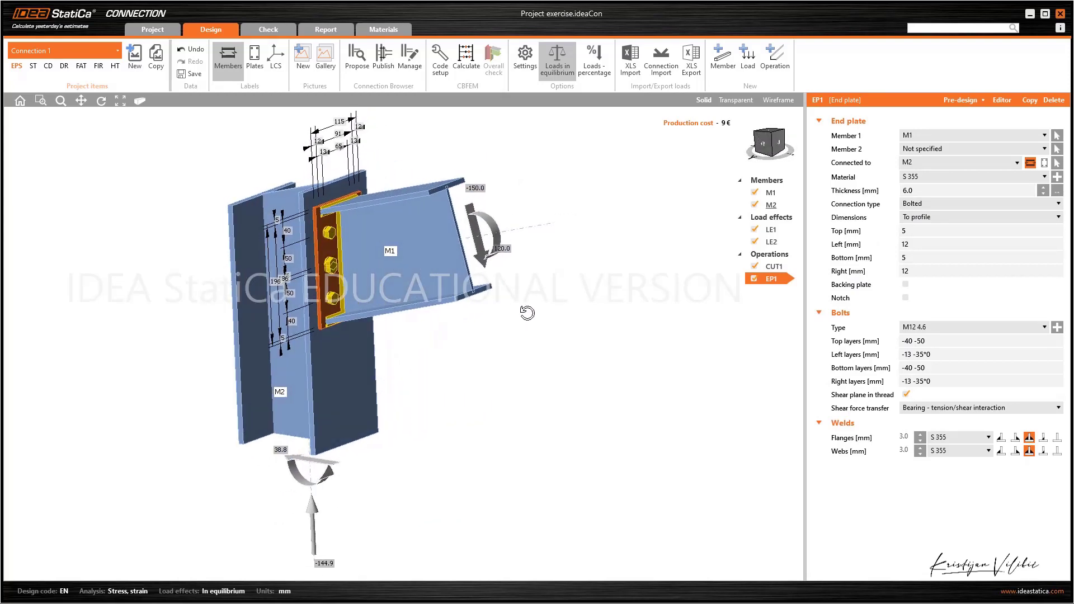
scroll(527, 313, up, 3)
middle_drag(527, 313, 641, 388)
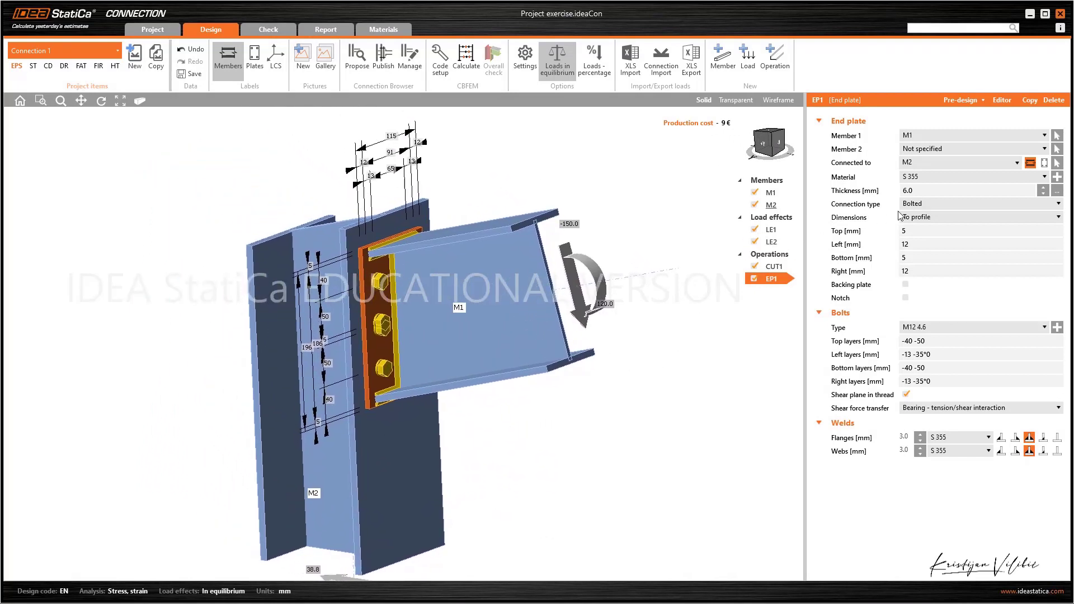
click(1044, 176)
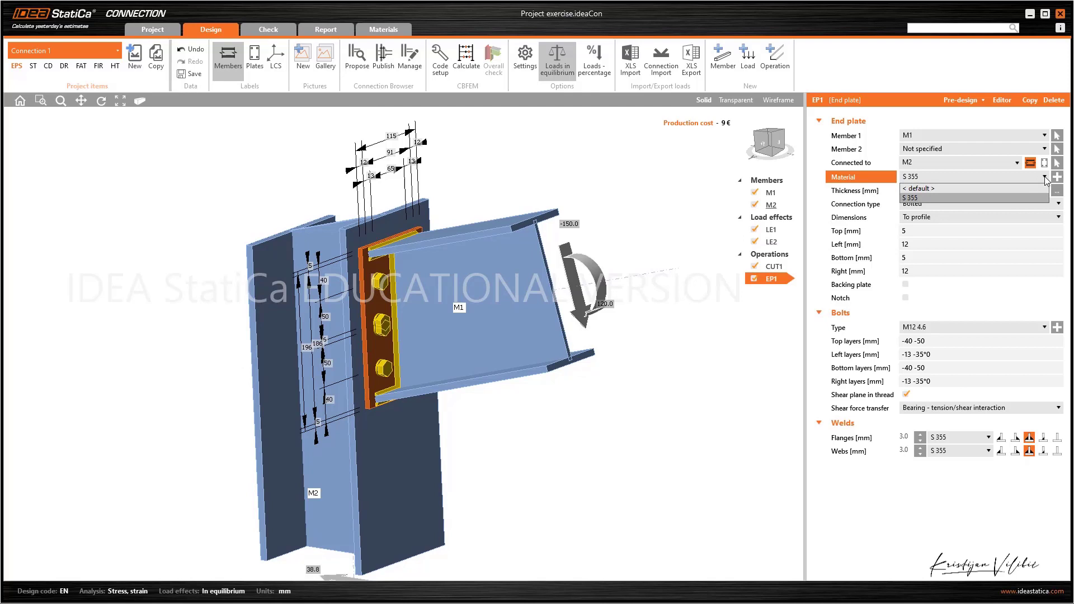
click(1045, 177)
click(973, 190)
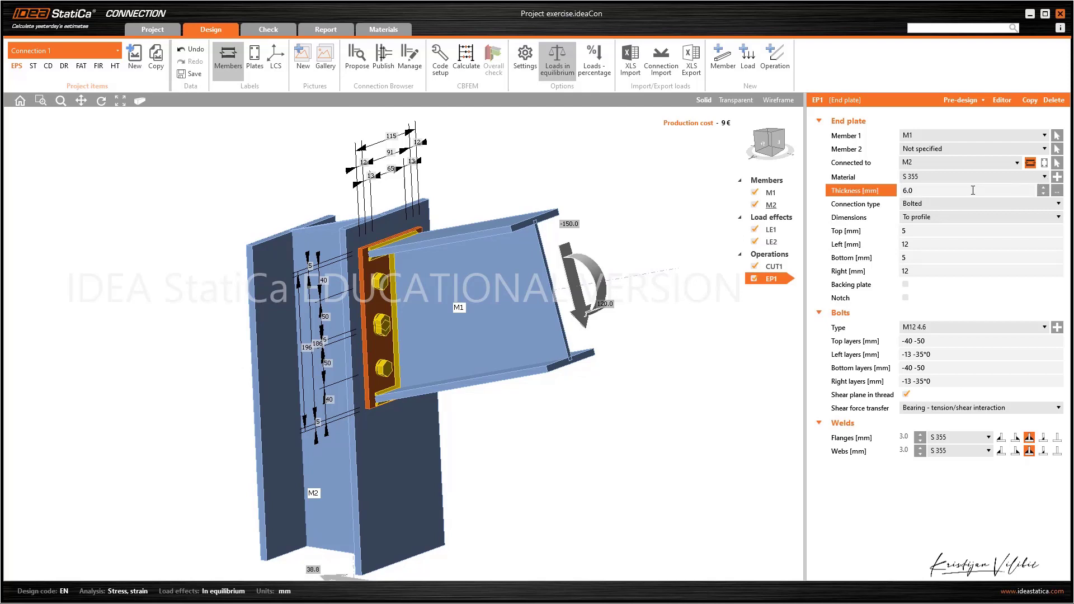
key(BackSpace)
text(10)
key(Tab)
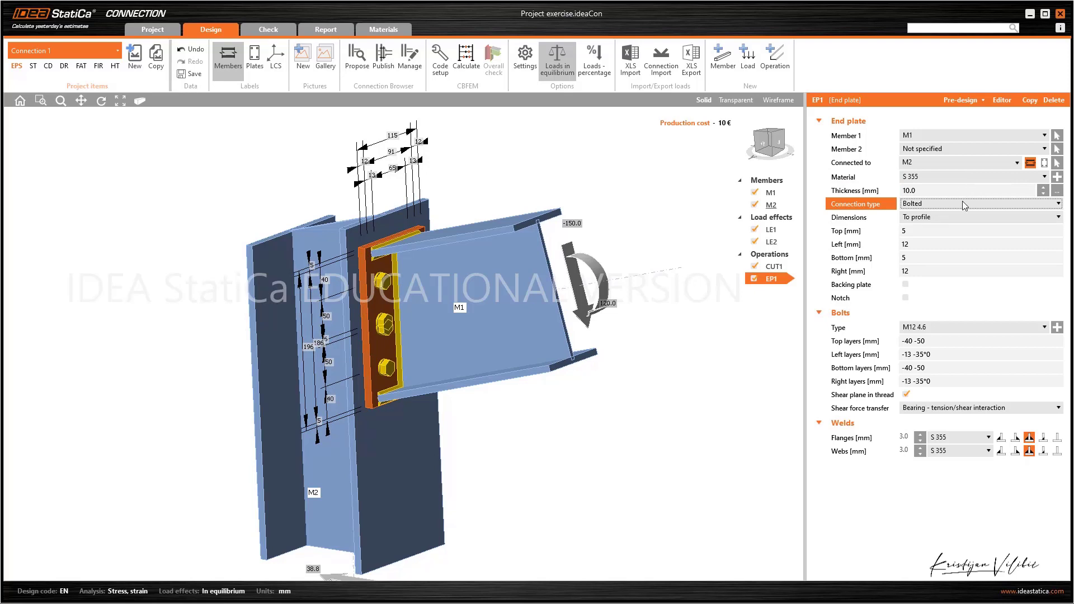
Keep the end plate dimensioned to profile and set its offsets to 10 mm top and bottom and 30 mm left and right
click(963, 204)
click(962, 203)
click(952, 218)
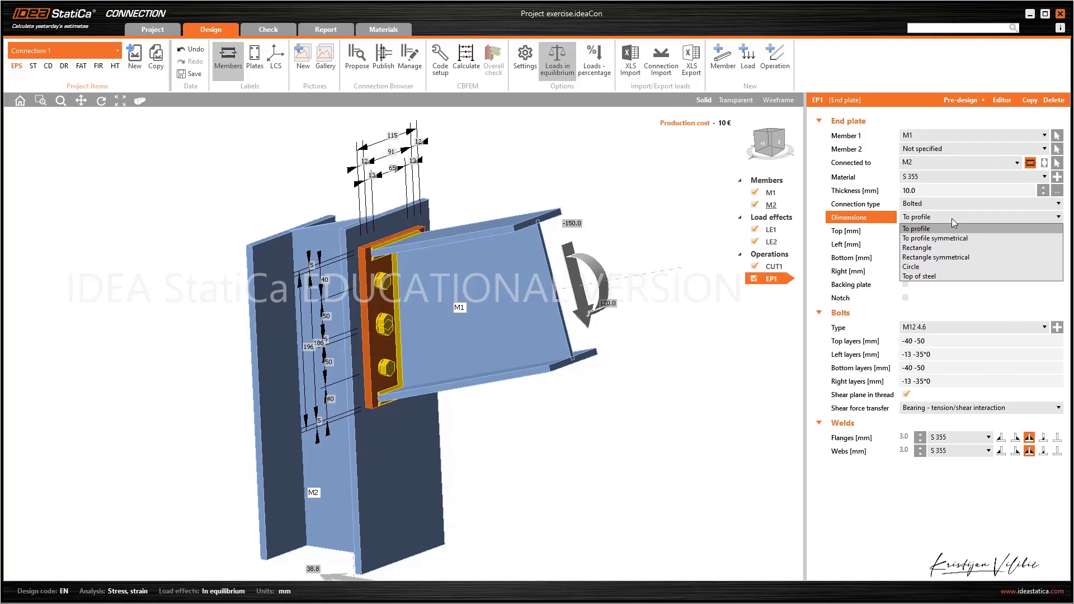
click(949, 229)
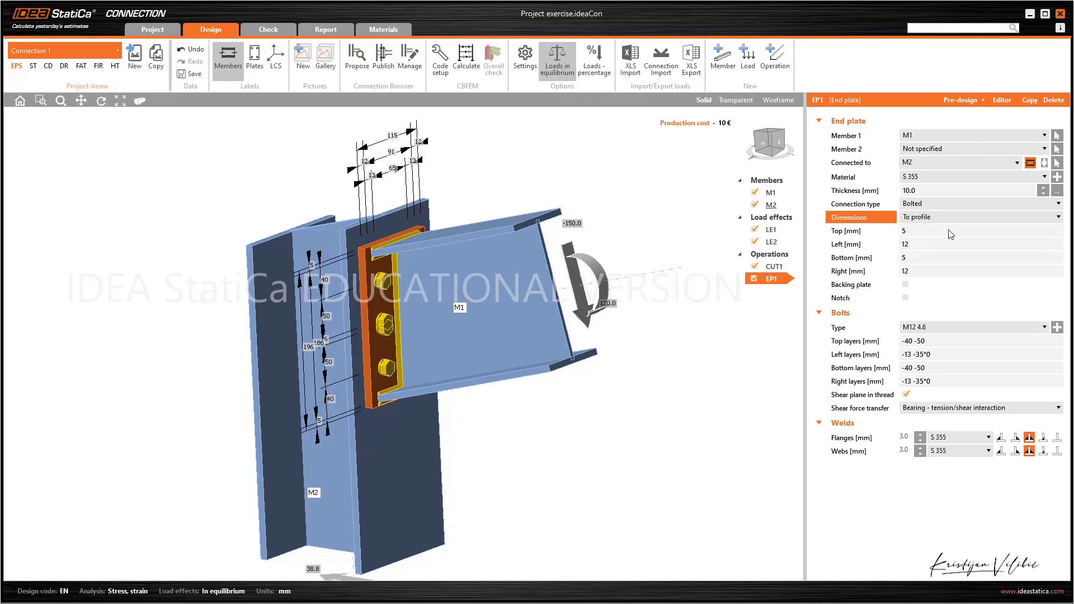
click(903, 230)
text(10)
key(Tab)
text(30)
key(Tab)
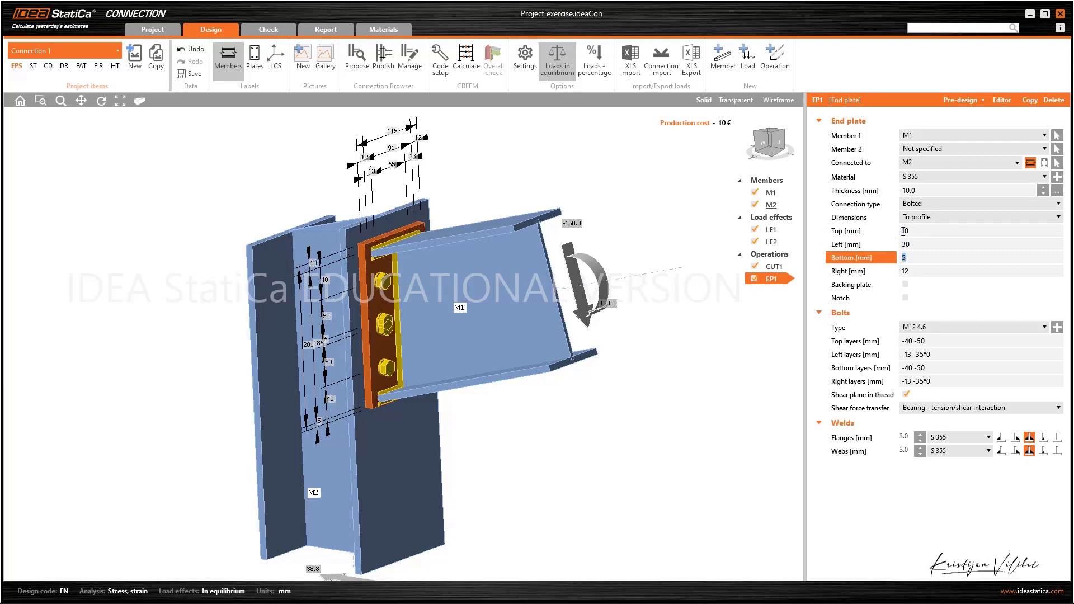
text(10)
key(Tab)
text(30)
key(Tab)
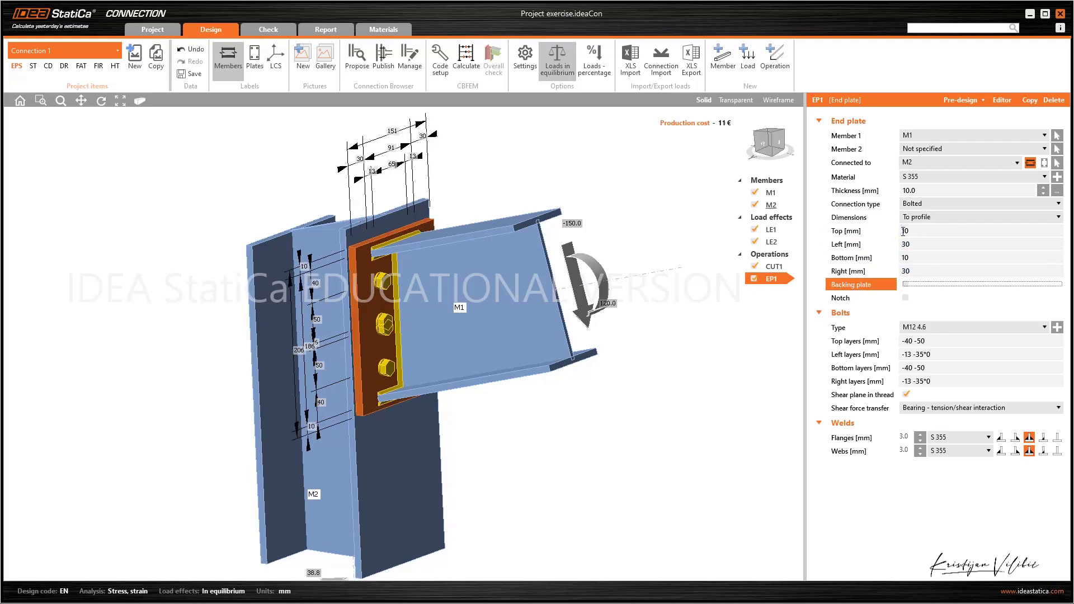
Set the end plate's bolt layers to -50 for top and bottom and 10 -30 for left and right
drag(927, 341, 897, 343)
text(-50)
key(Tab)
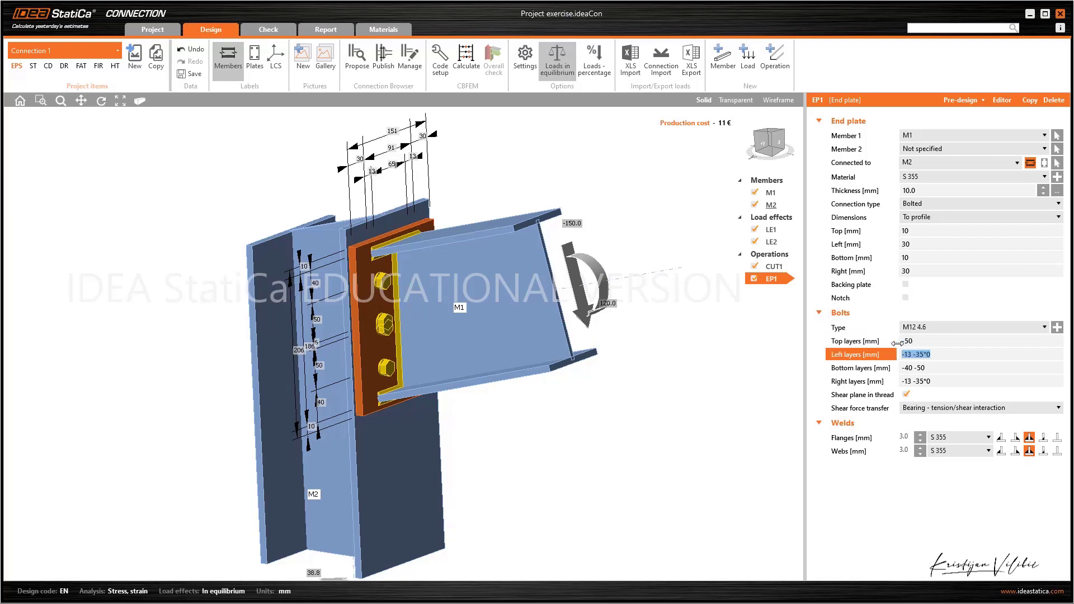
text(10 -30)
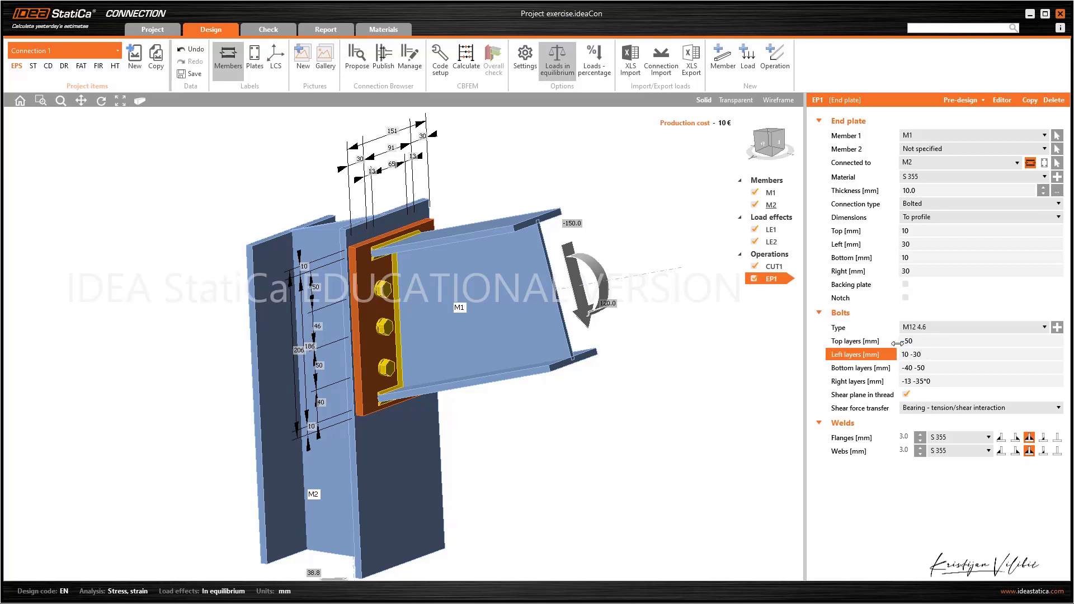
key(Tab)
text(-50)
key(Tab)
text(10)
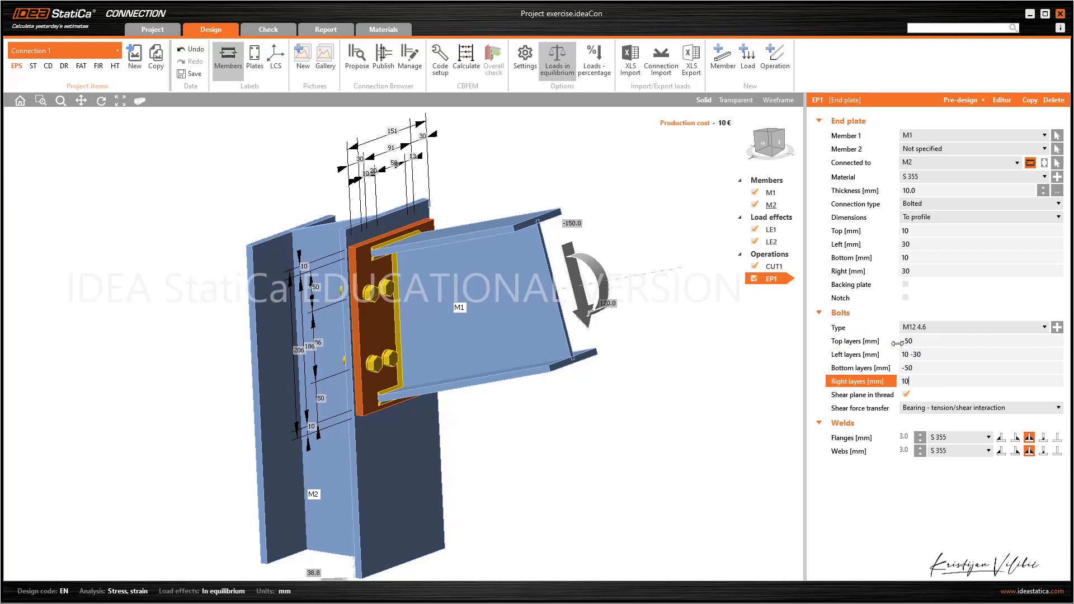
text( -30)
key(Tab)
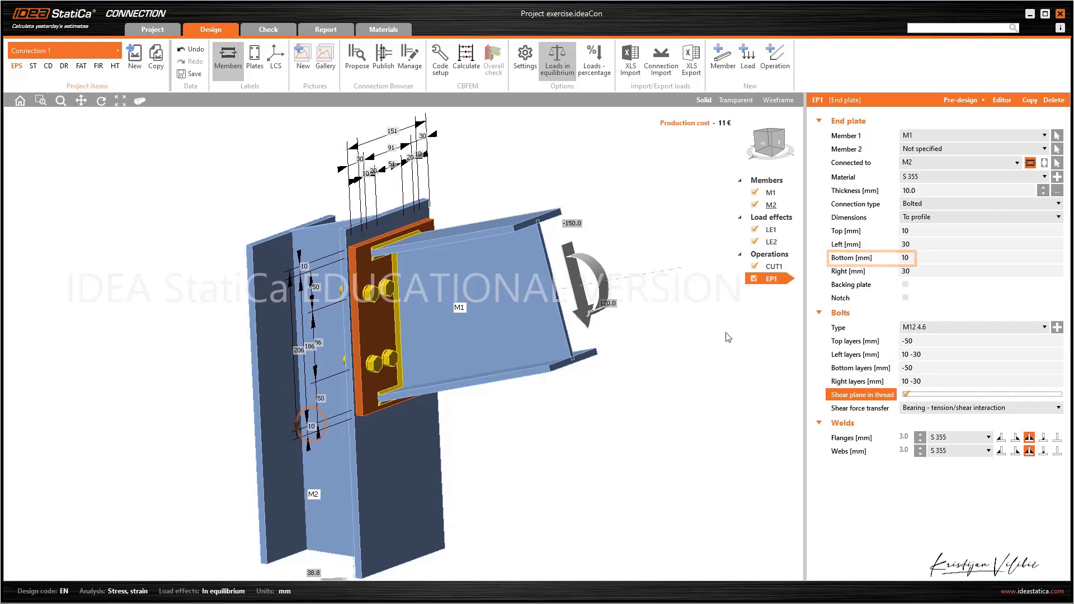
Try a 30 mm thick backing plate on the end plate and remove it again
mouse_move(744, 414)
right_down()
mouse_move(620, 337)
mouse_move(613, 346)
right_up()
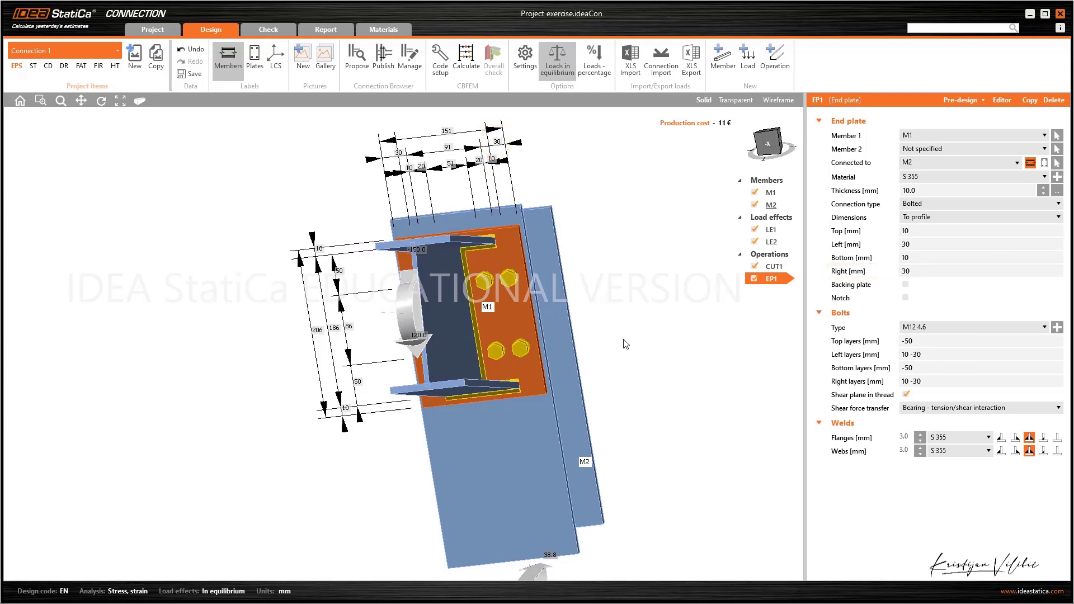
right_drag(625, 344, 677, 337)
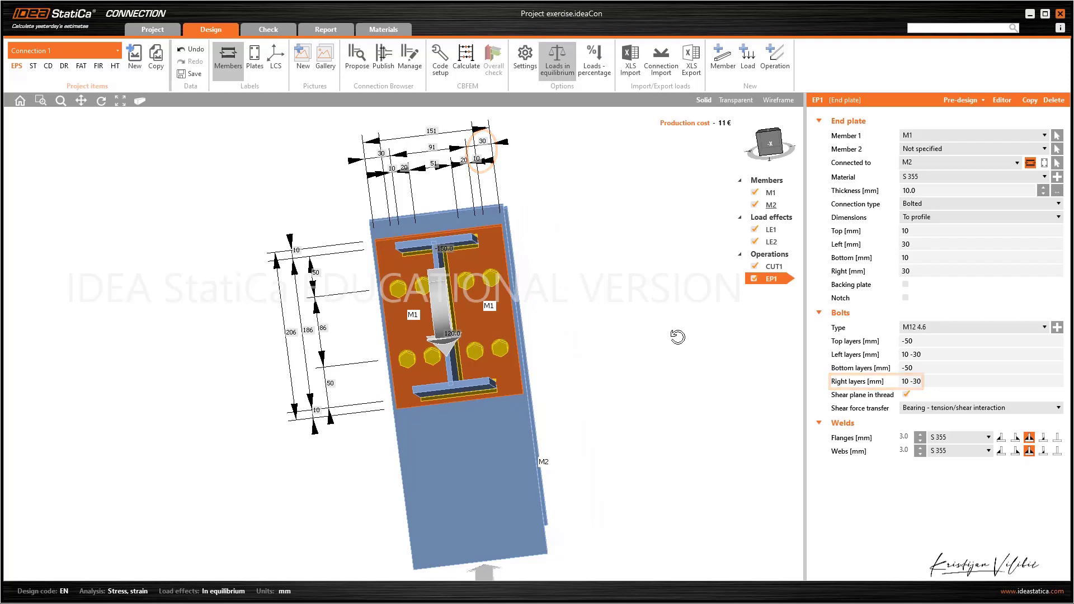
mouse_move(678, 336)
right_down()
mouse_move(631, 343)
mouse_move(752, 314)
right_up()
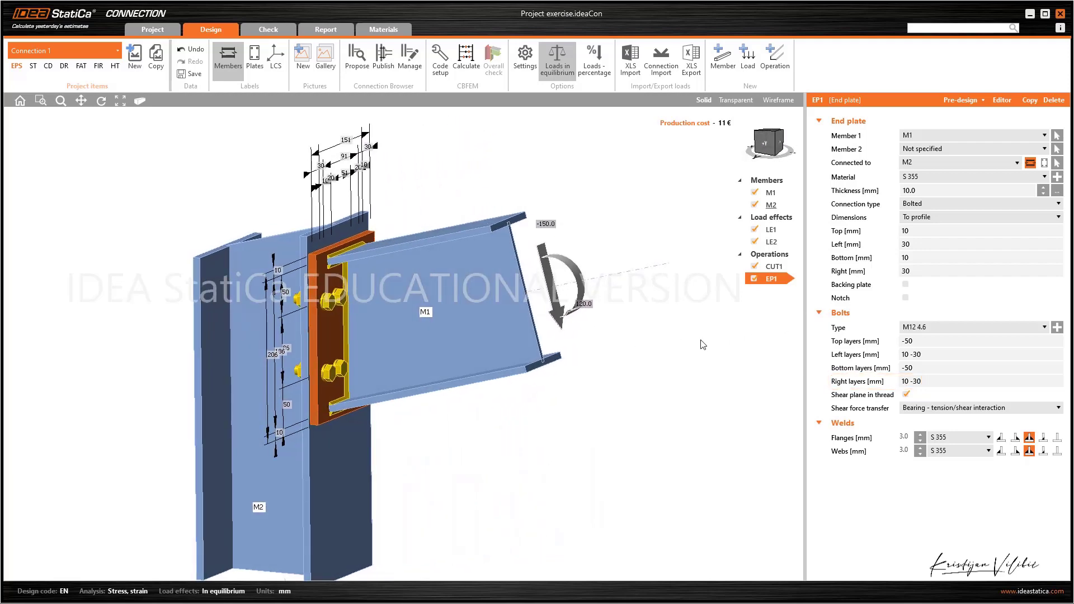
middle_drag(476, 430, 580, 421)
mouse_move(580, 421)
right_down()
mouse_move(571, 497)
mouse_move(582, 428)
right_up()
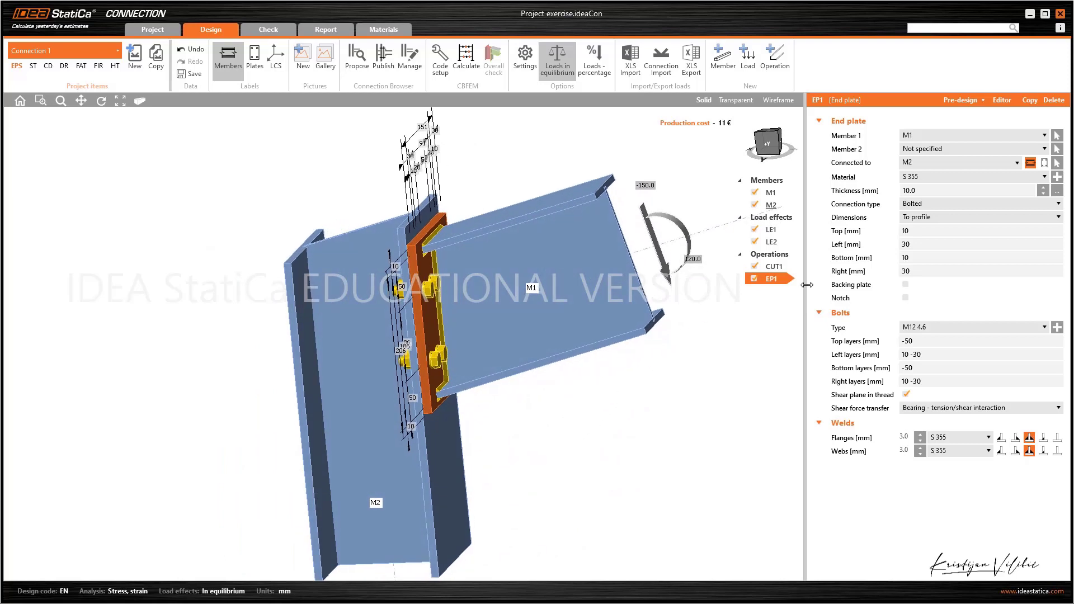
click(906, 285)
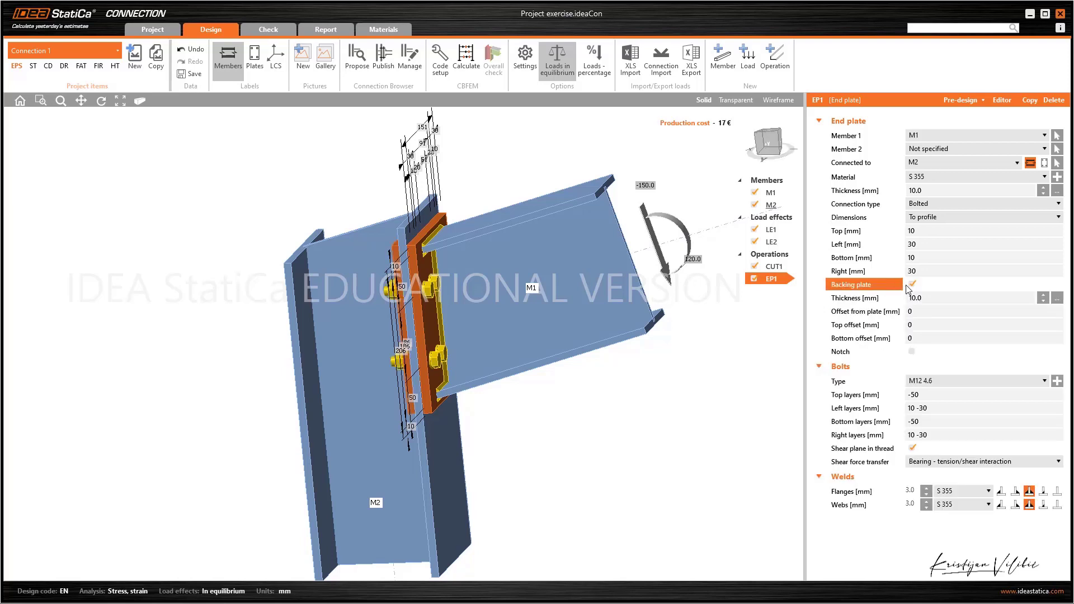
key(Tab)
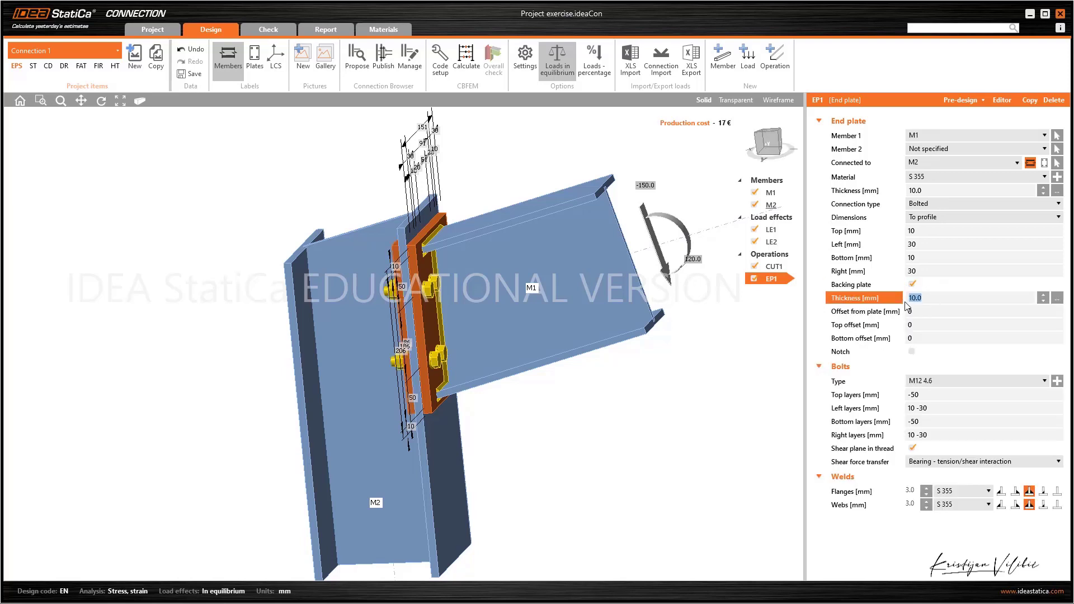
text(30)
key(Tab)
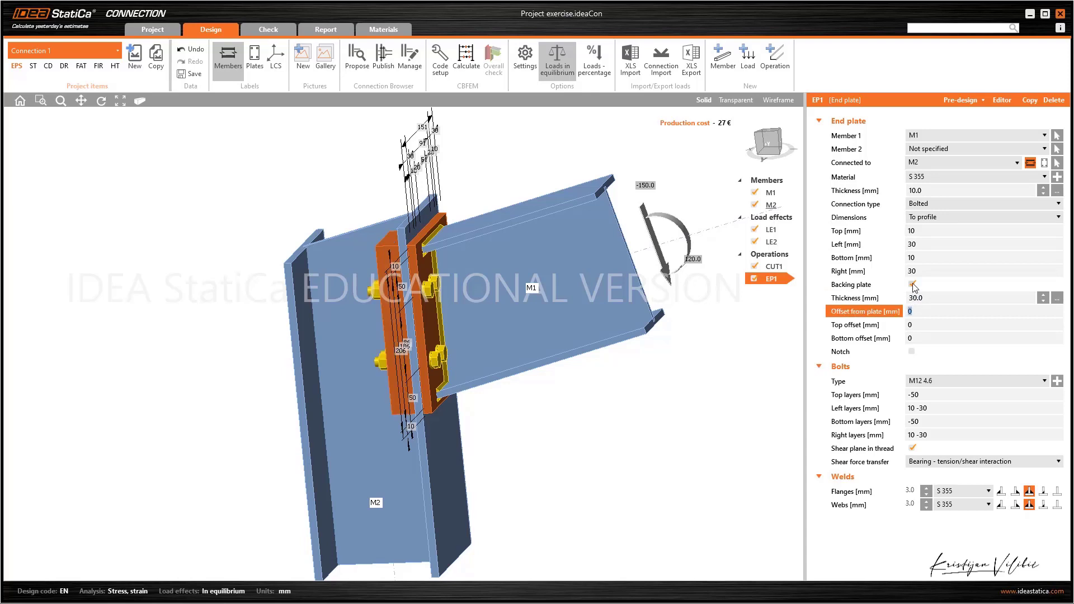
click(912, 283)
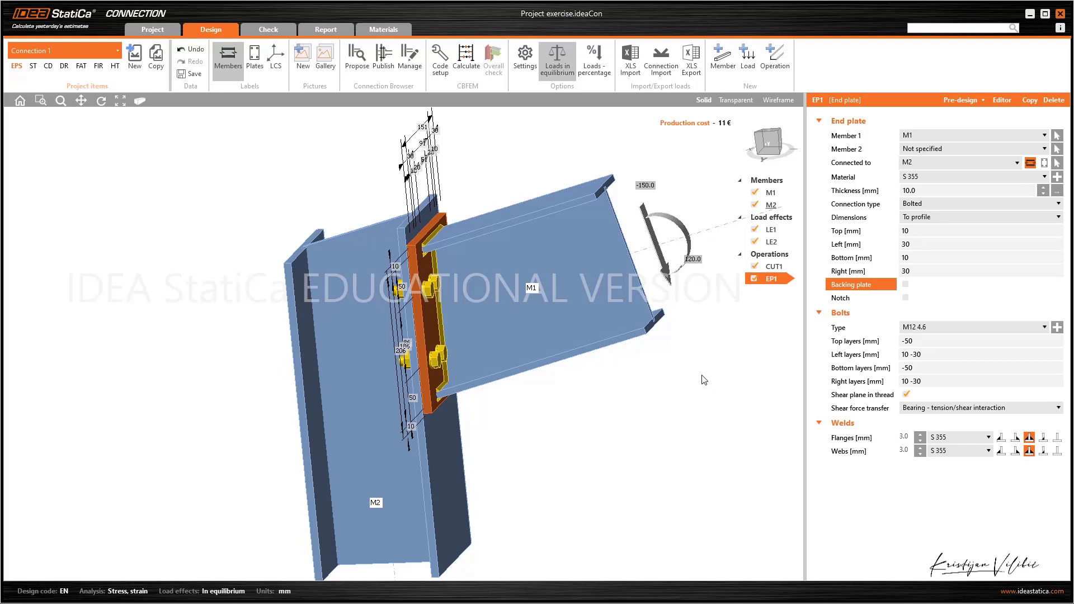
Increase the end plate's flange weld size to 6.5 mm and its web weld size to 7 mm
right_drag(704, 381, 591, 388)
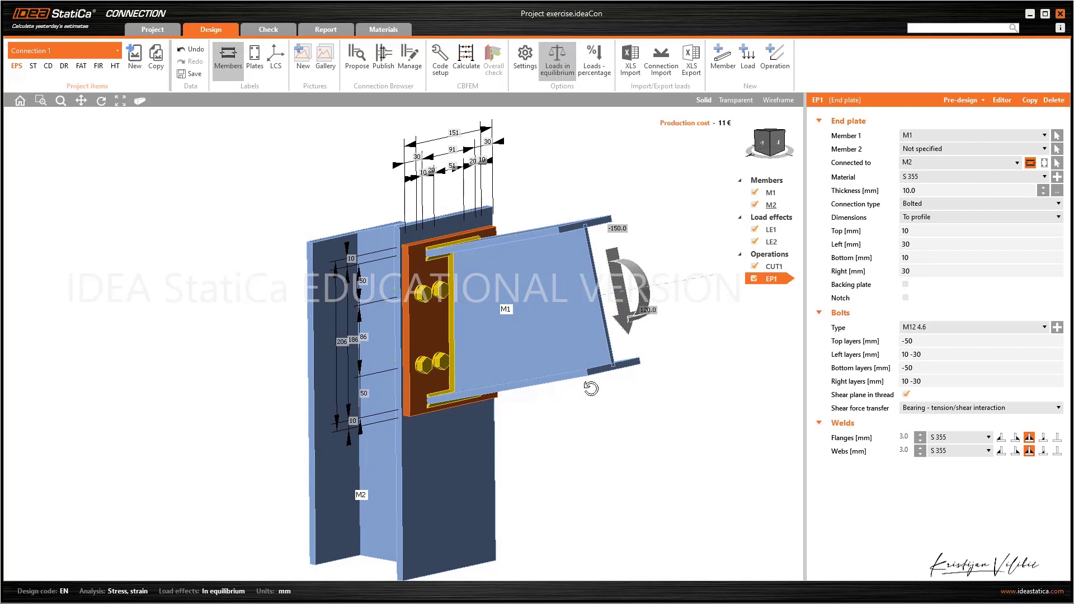
click(921, 436)
click(920, 436)
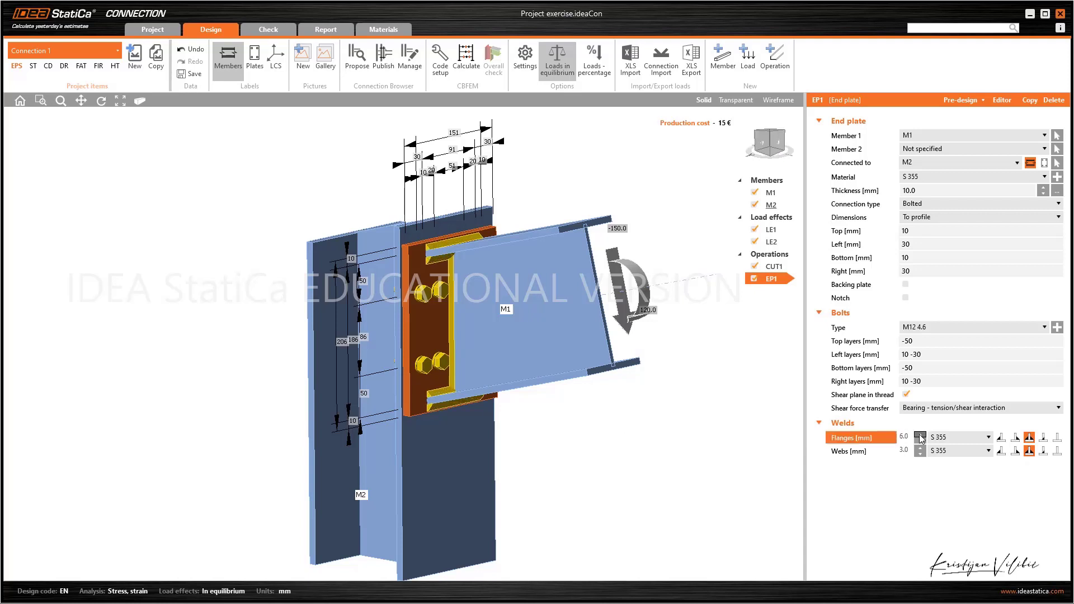
click(920, 435)
click(920, 447)
click(920, 447)
click(919, 448)
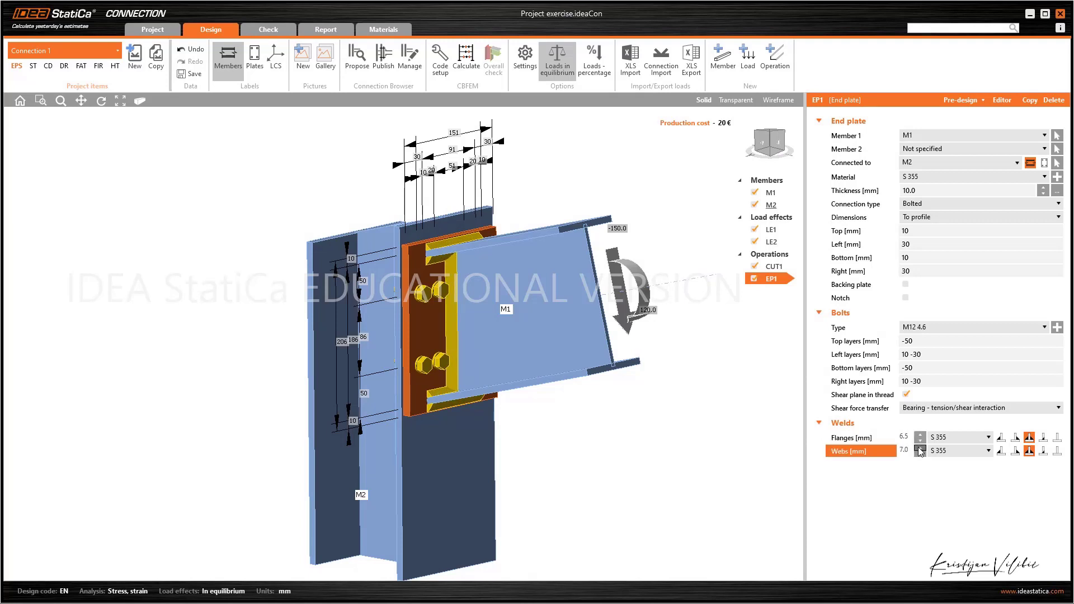
Try single-sided fillet and butt welds on the end plate's flanges and webs, and restore double-sided fillet welds
click(1015, 437)
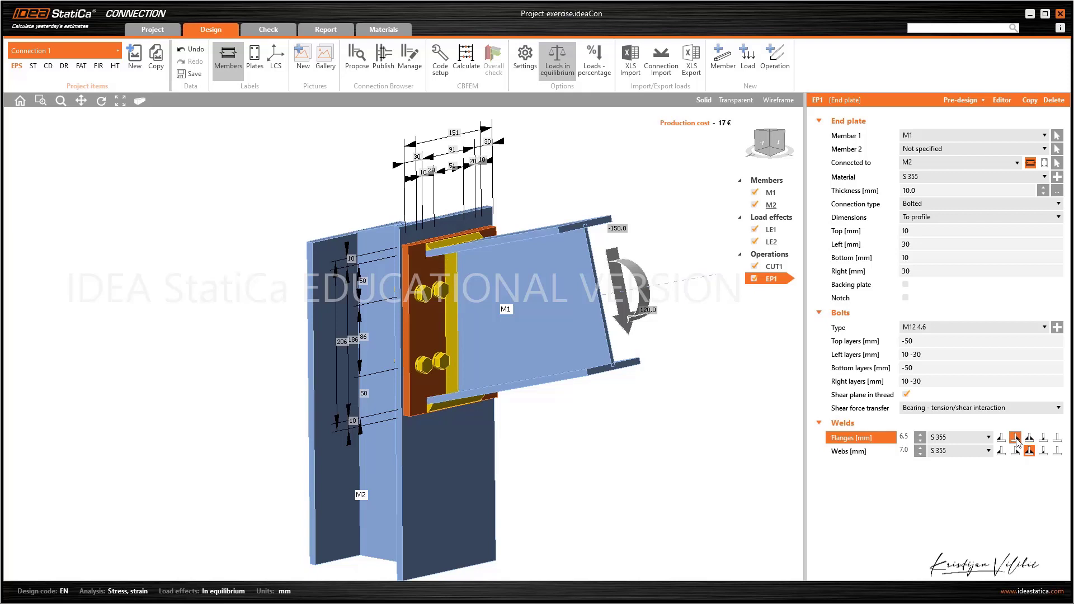
click(1002, 437)
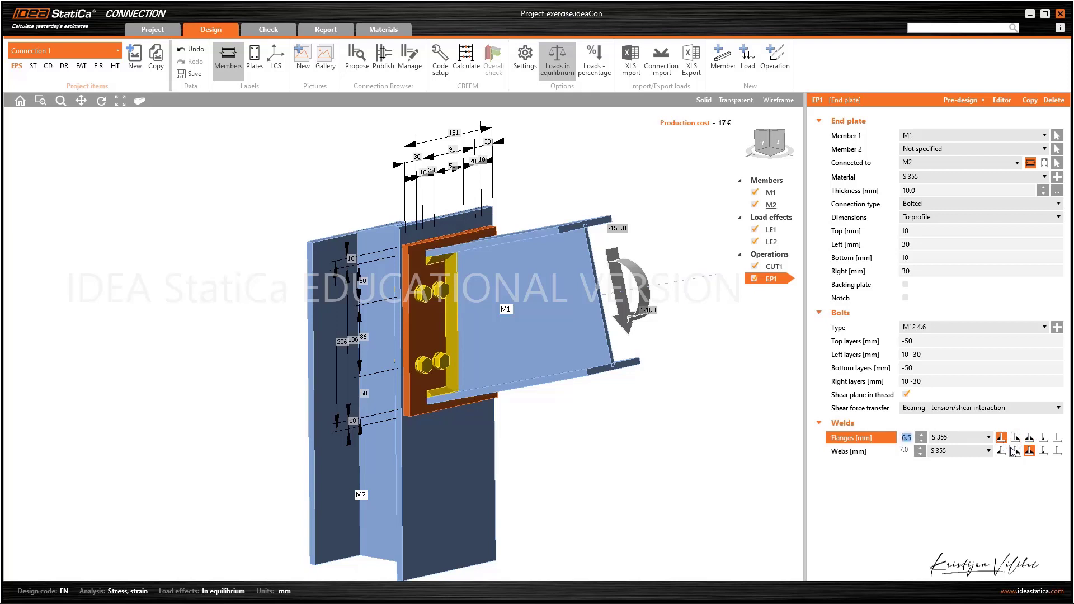
click(1015, 451)
click(1042, 452)
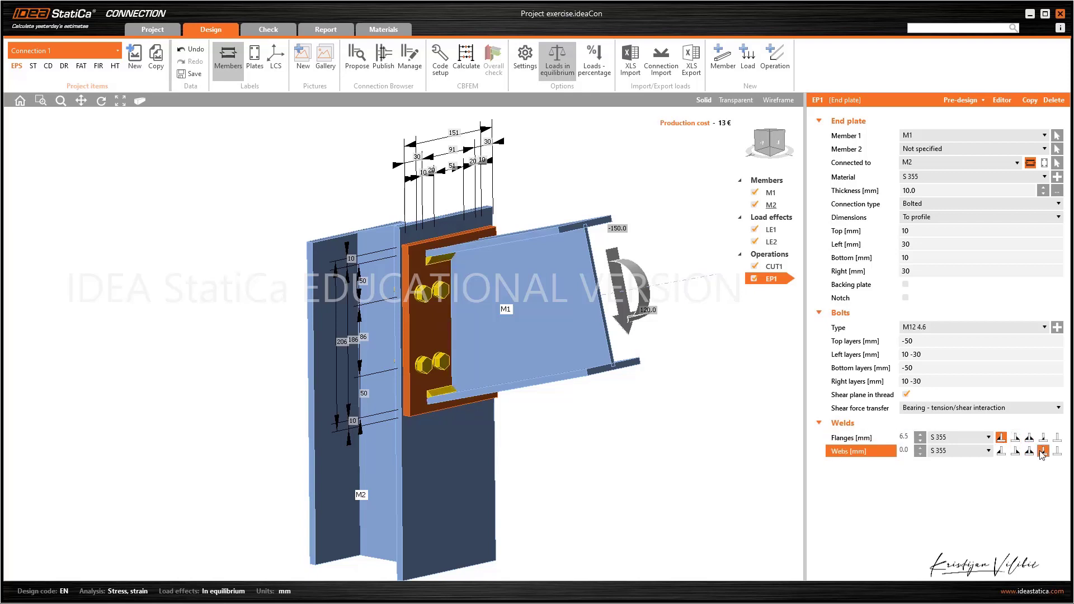
click(1030, 451)
click(1030, 436)
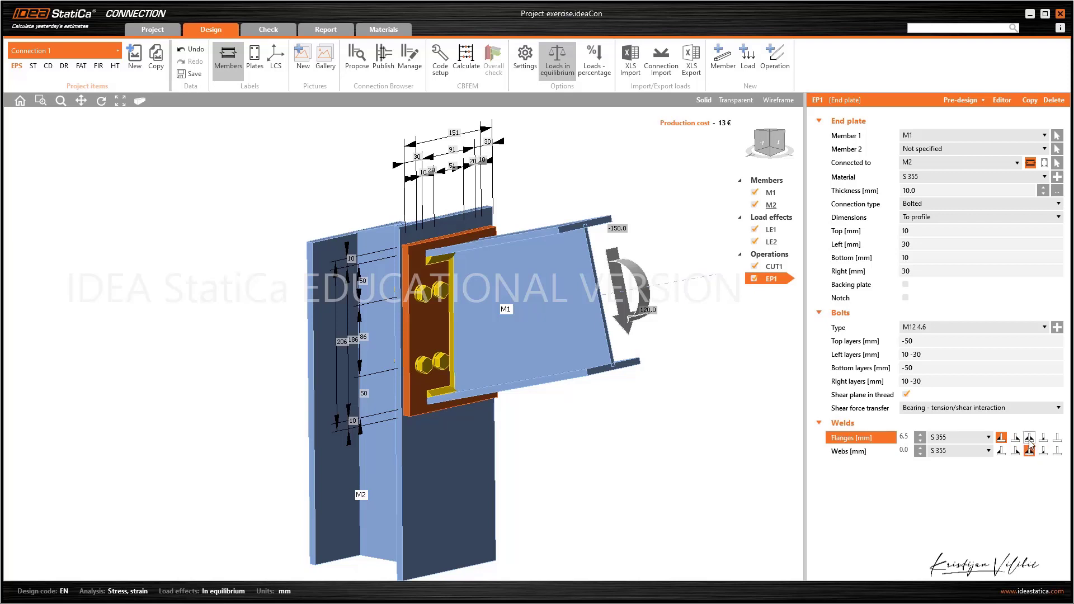
Set the end plate's flange and web weld sizes to 3 mm
click(908, 438)
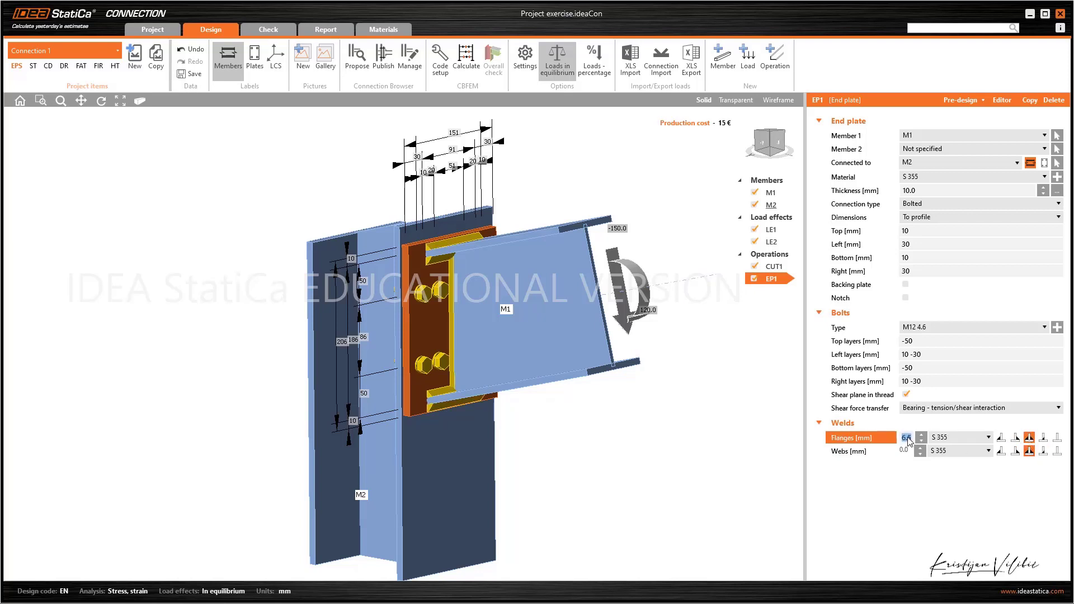
text(3)
key(Return)
text(3)
key(Return)
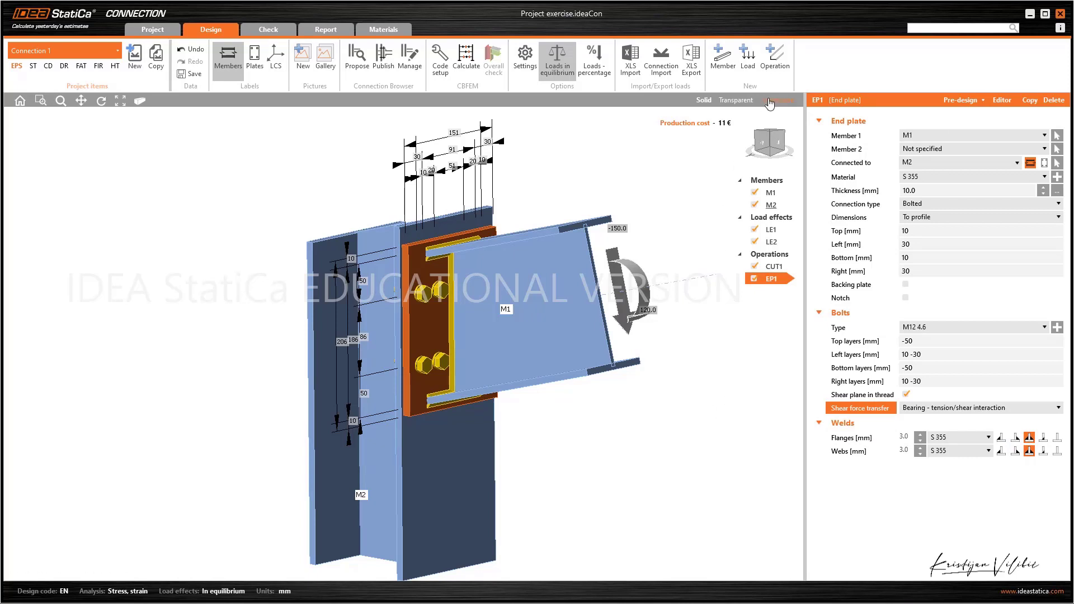
Add a stiffener operation on member M2 related to member M1
click(776, 70)
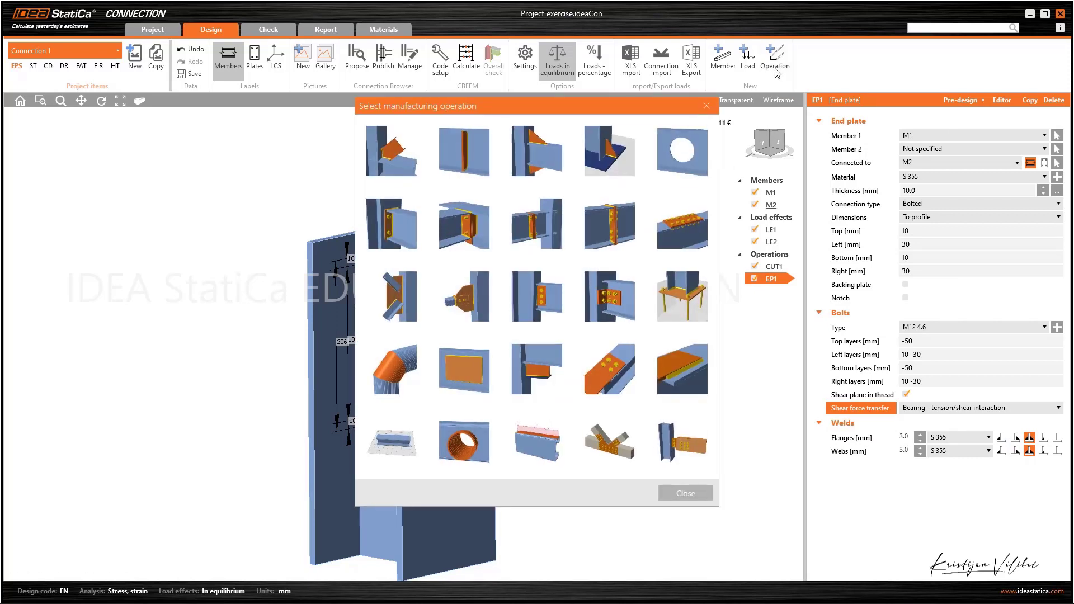
click(458, 157)
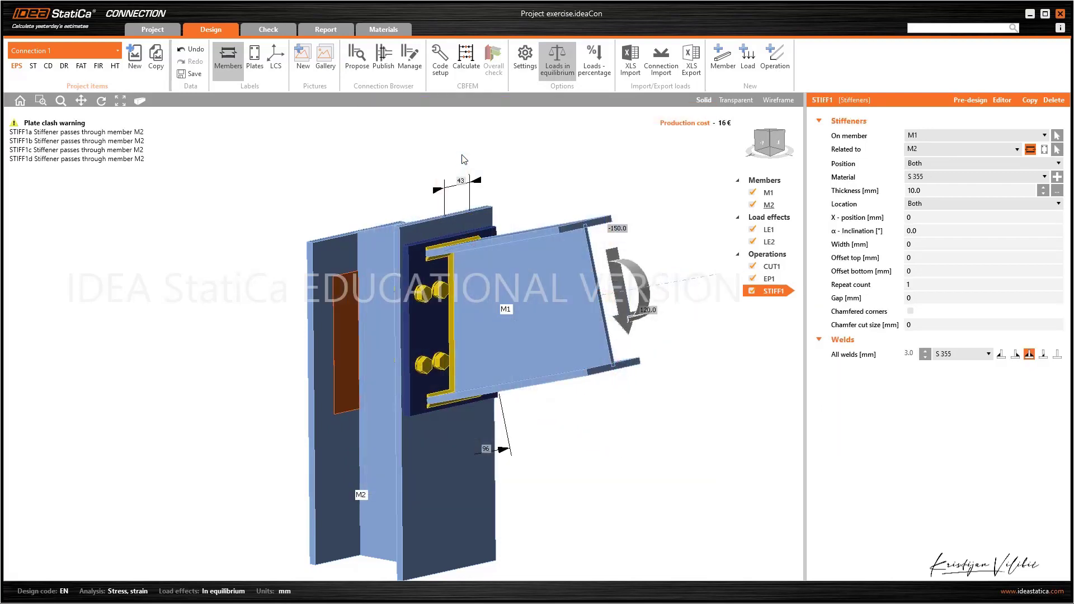
click(935, 134)
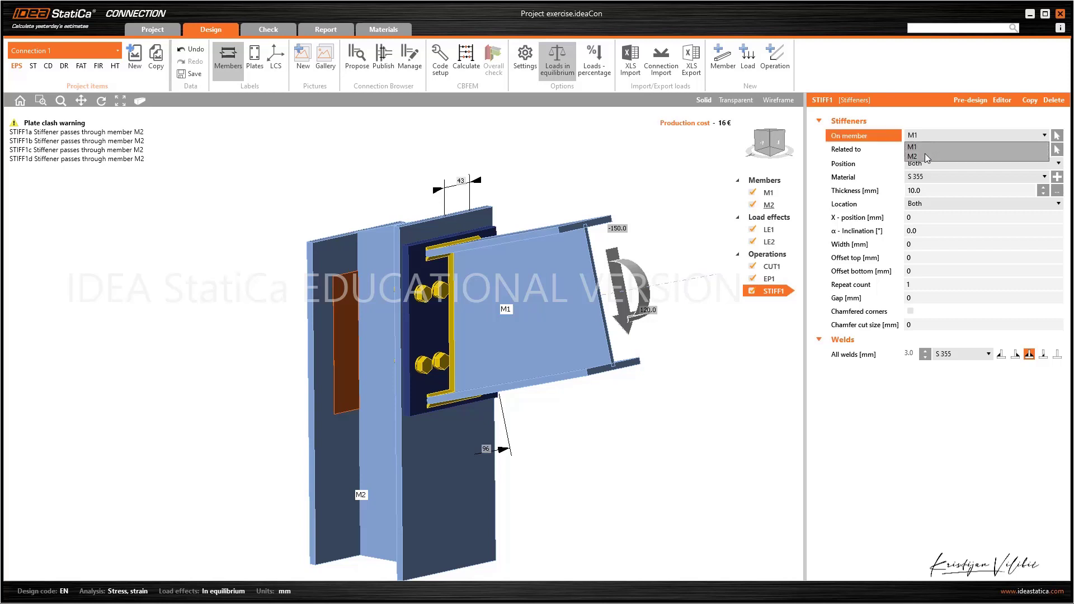
click(924, 154)
click(937, 149)
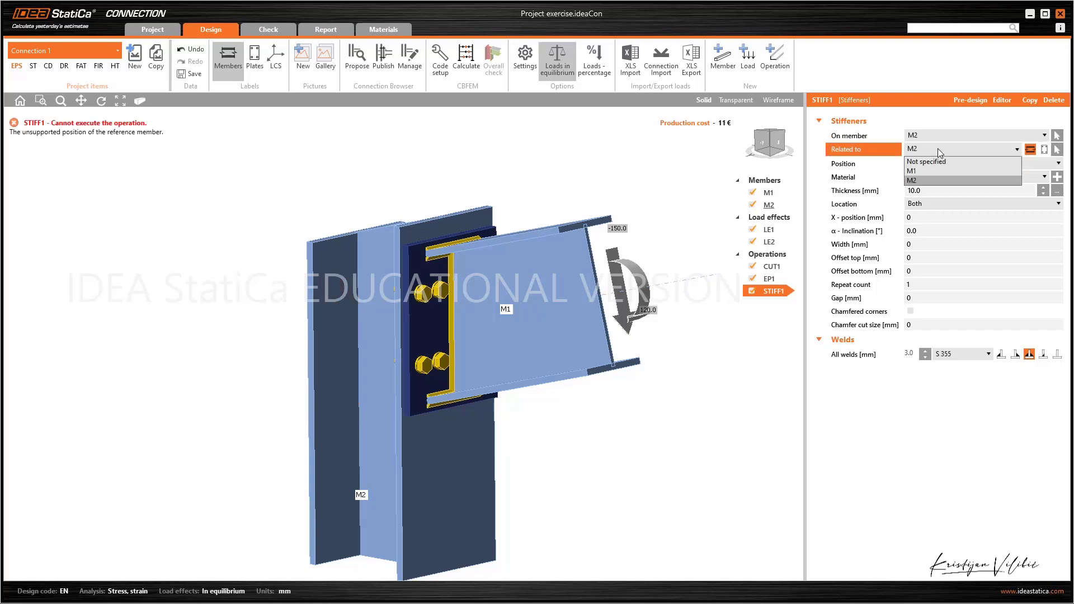
click(921, 171)
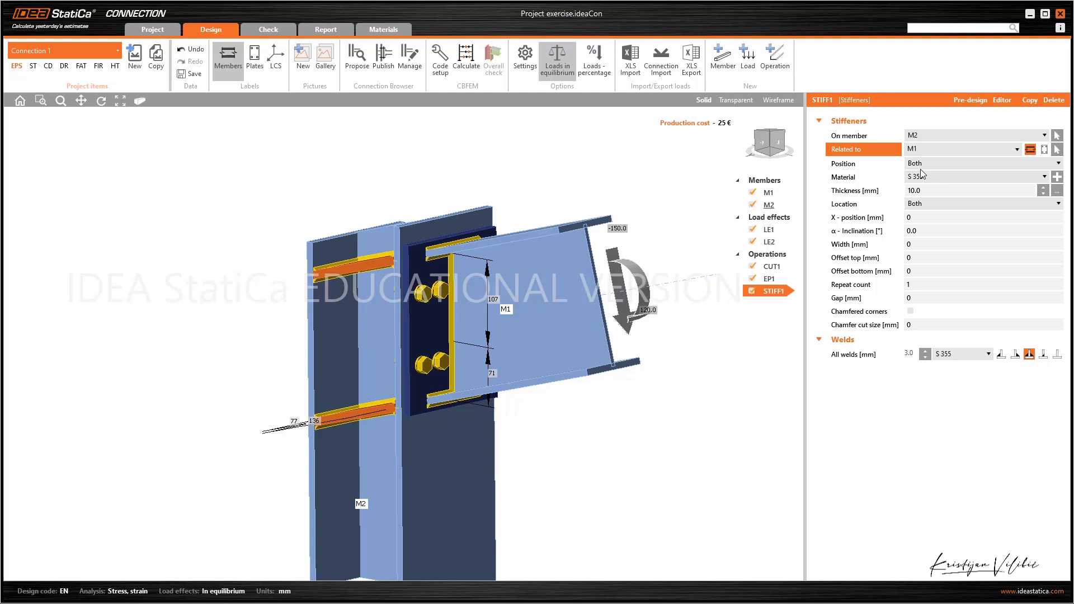
Keep the stiffeners' thickness at 10 mm and their location set to Both
click(925, 190)
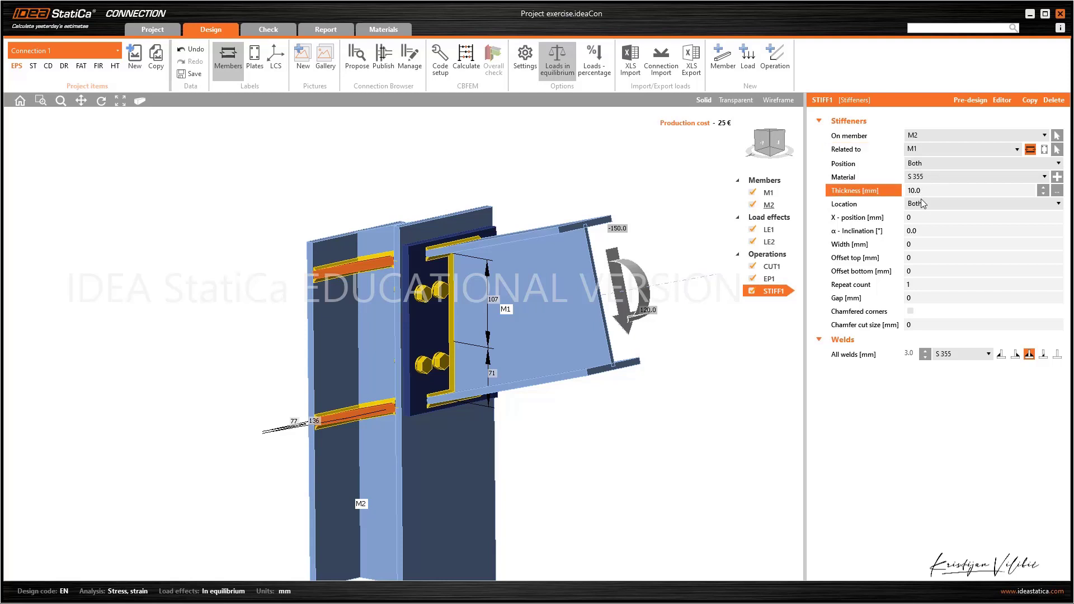
click(922, 204)
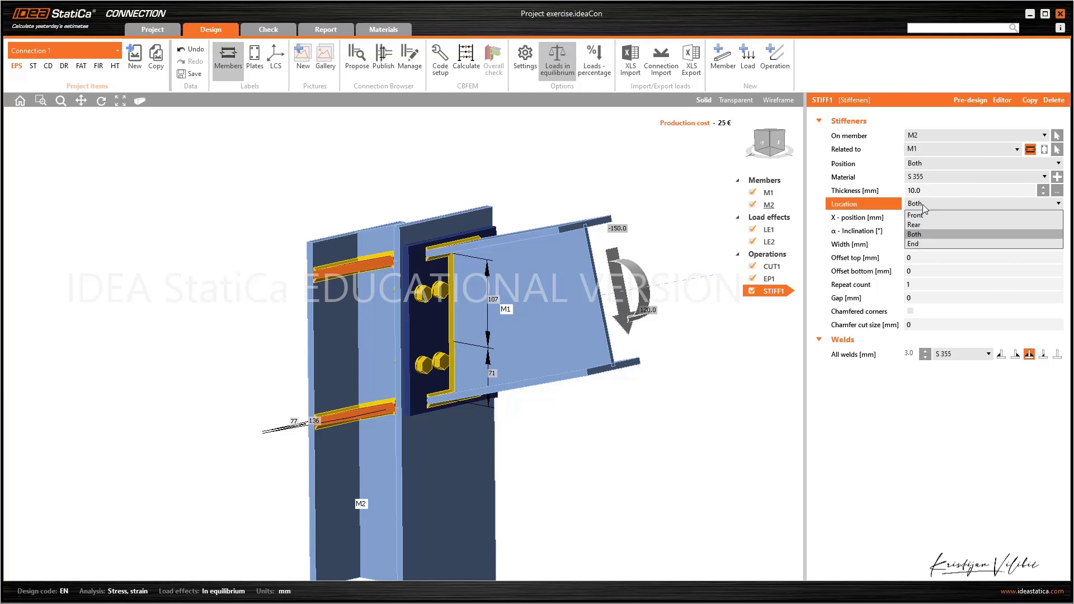
click(923, 237)
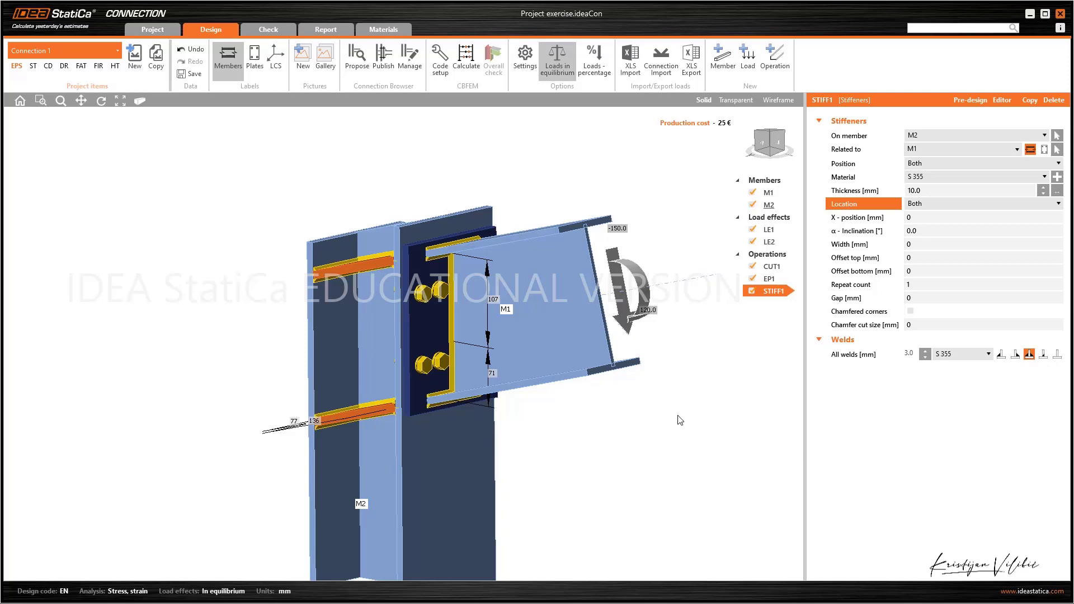
right_drag(679, 420, 591, 453)
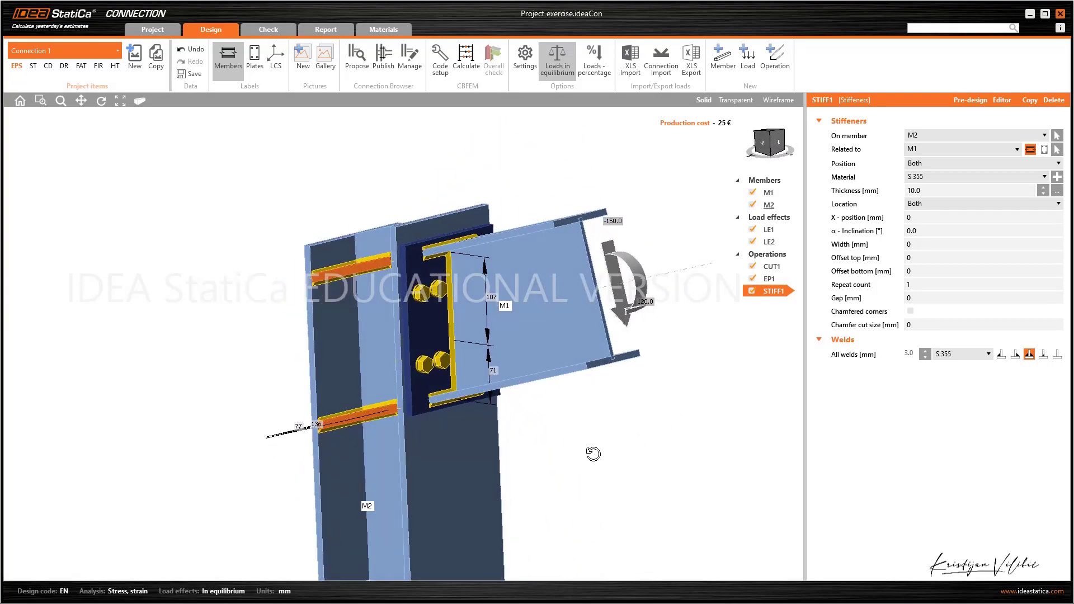